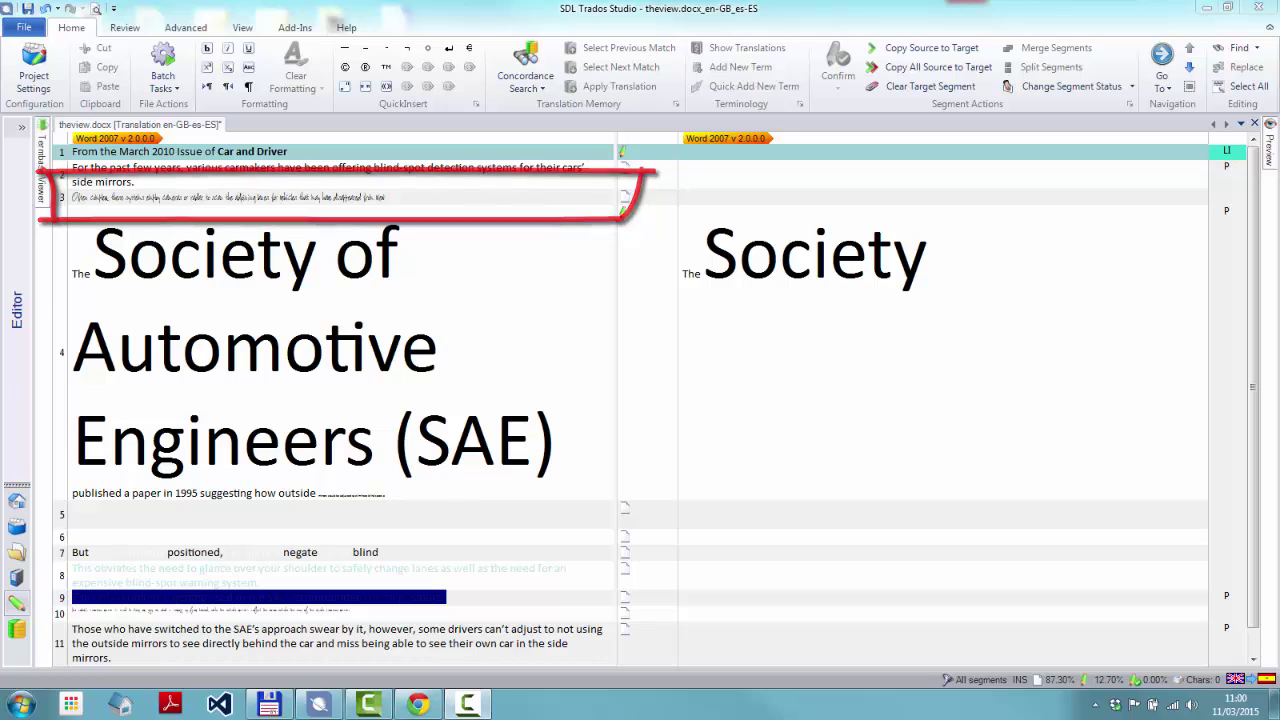
# - Scroll through the document, make segment 8 active, then jump back to the first segment
pyautogui.scroll(-1, 197, 593)
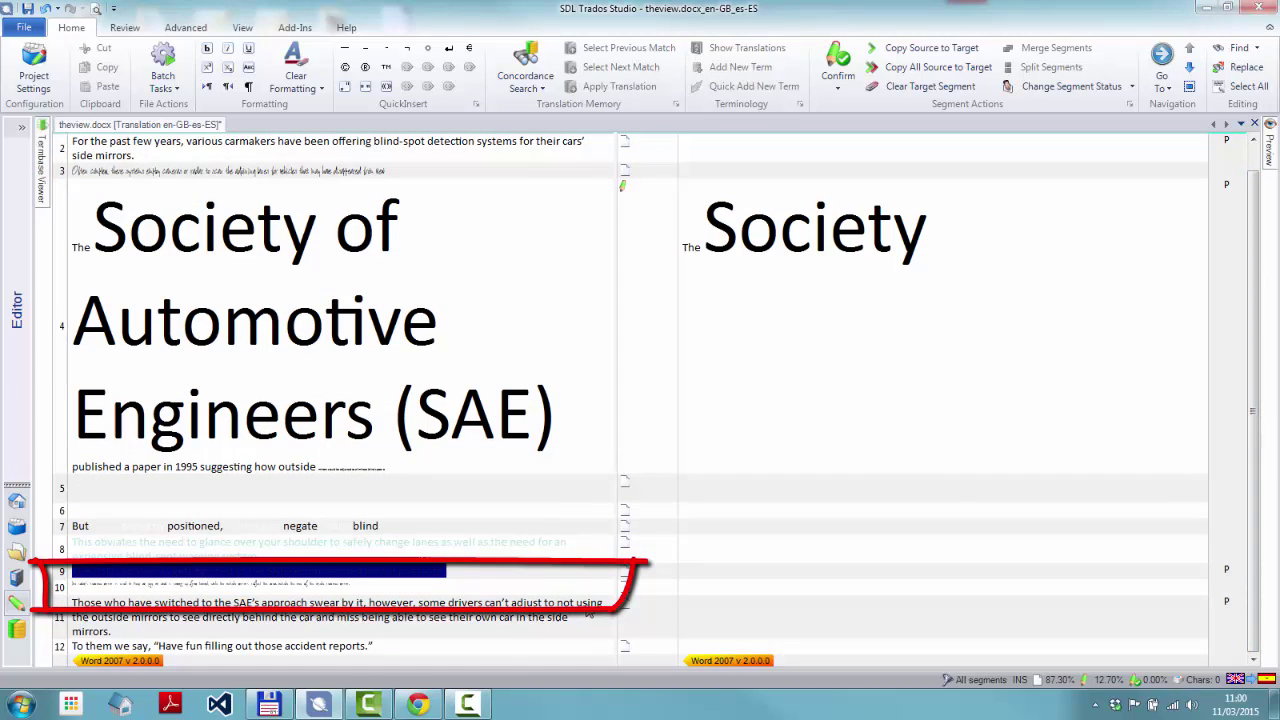
pyautogui.scroll(1, 663, 609)
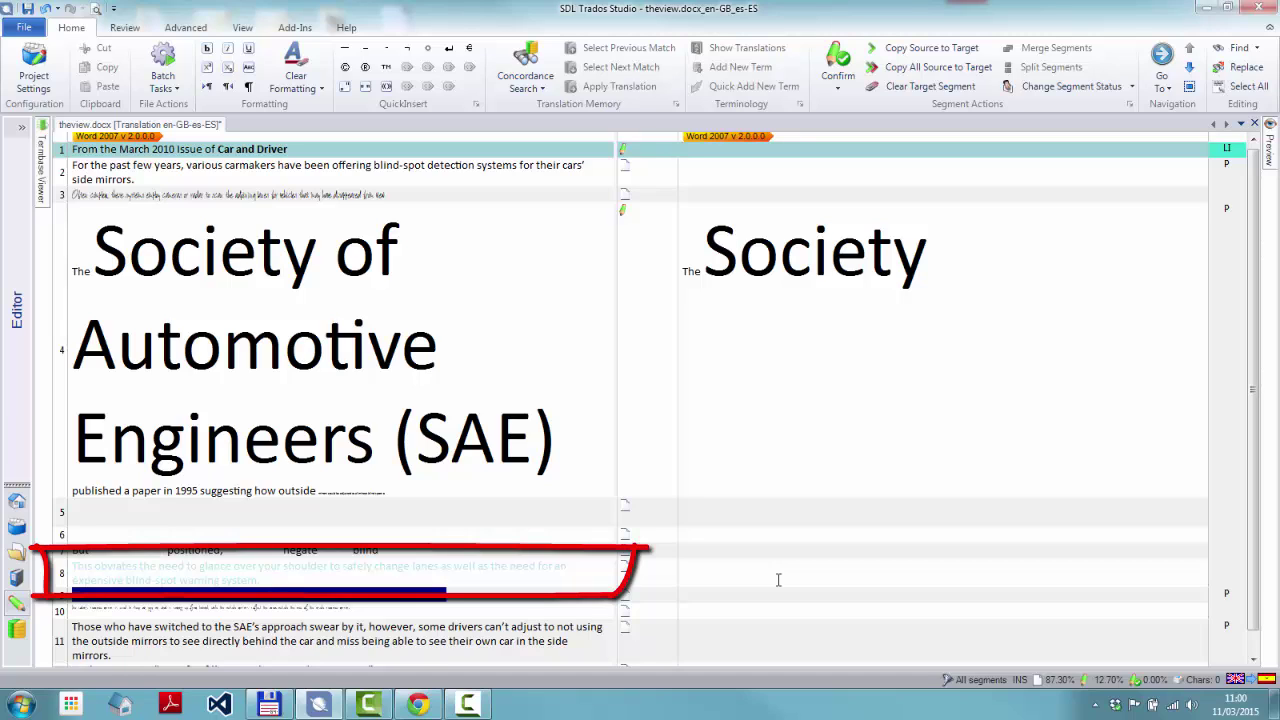
pyautogui.click(780, 578)
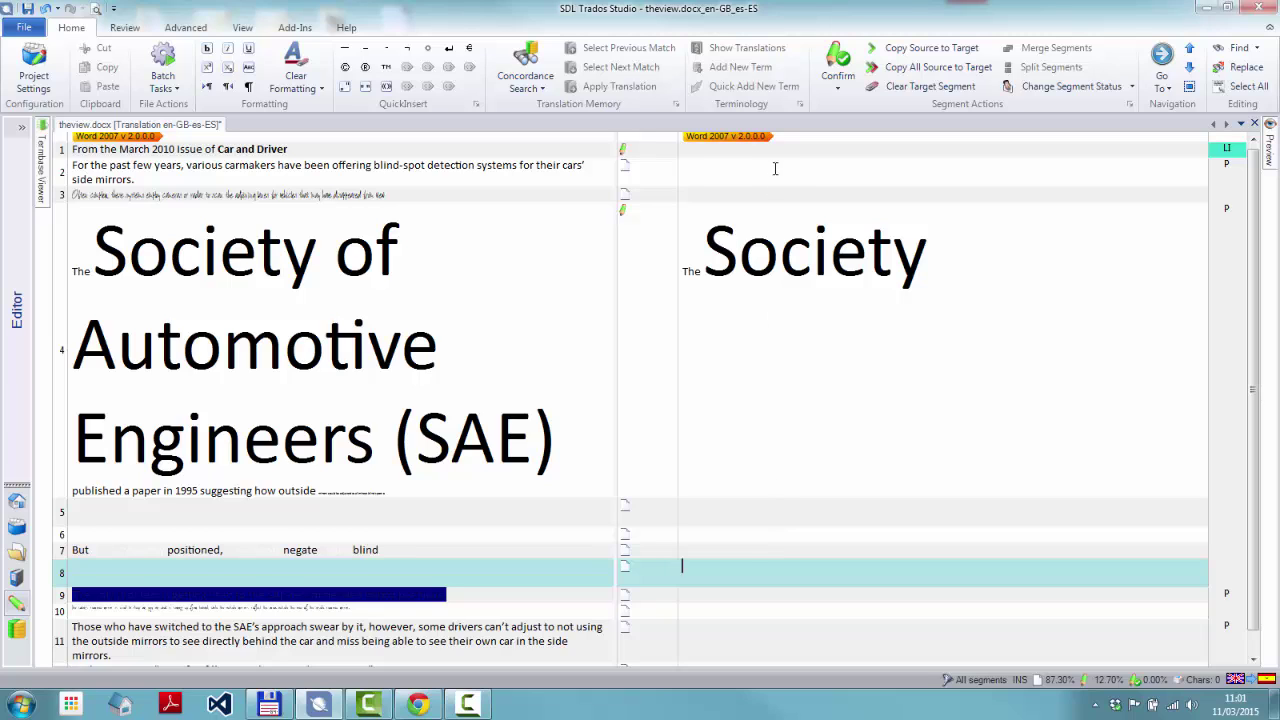
pyautogui.hotkey('ctrl', 'Home')
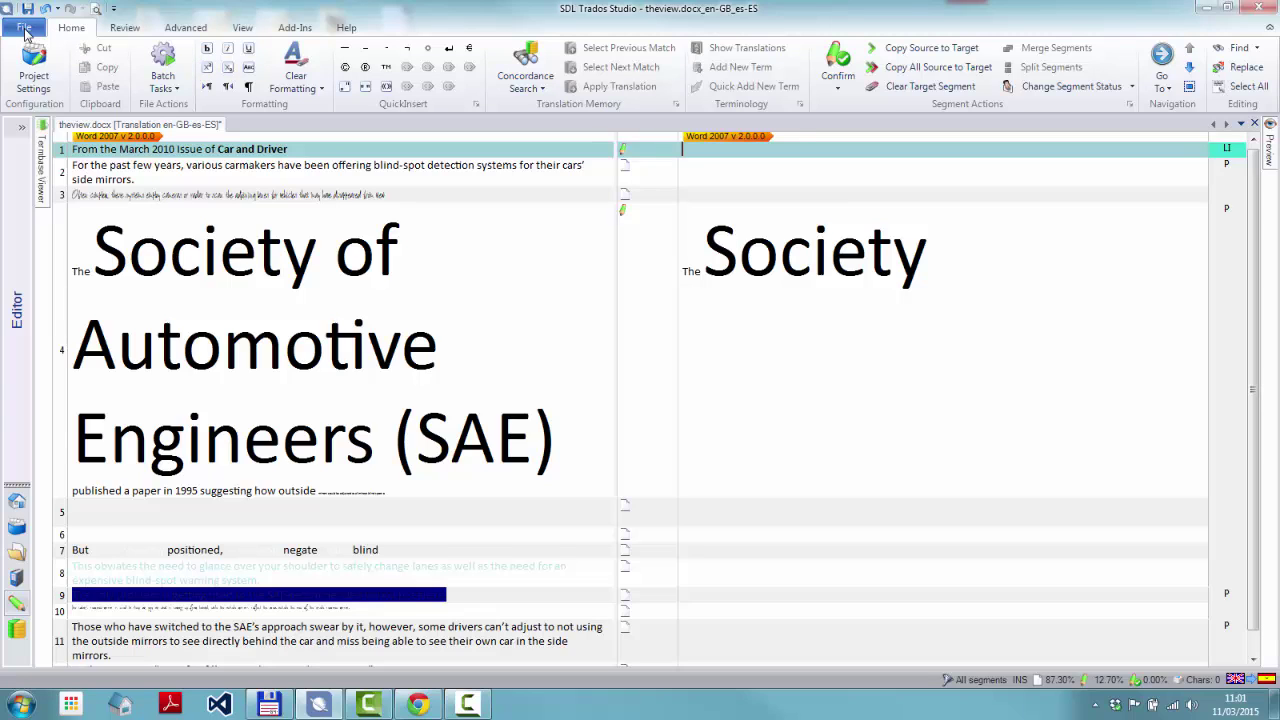
# - Look at the Java Runtime Engine Startup settings in the program options, then close them
pyautogui.click(25, 32)
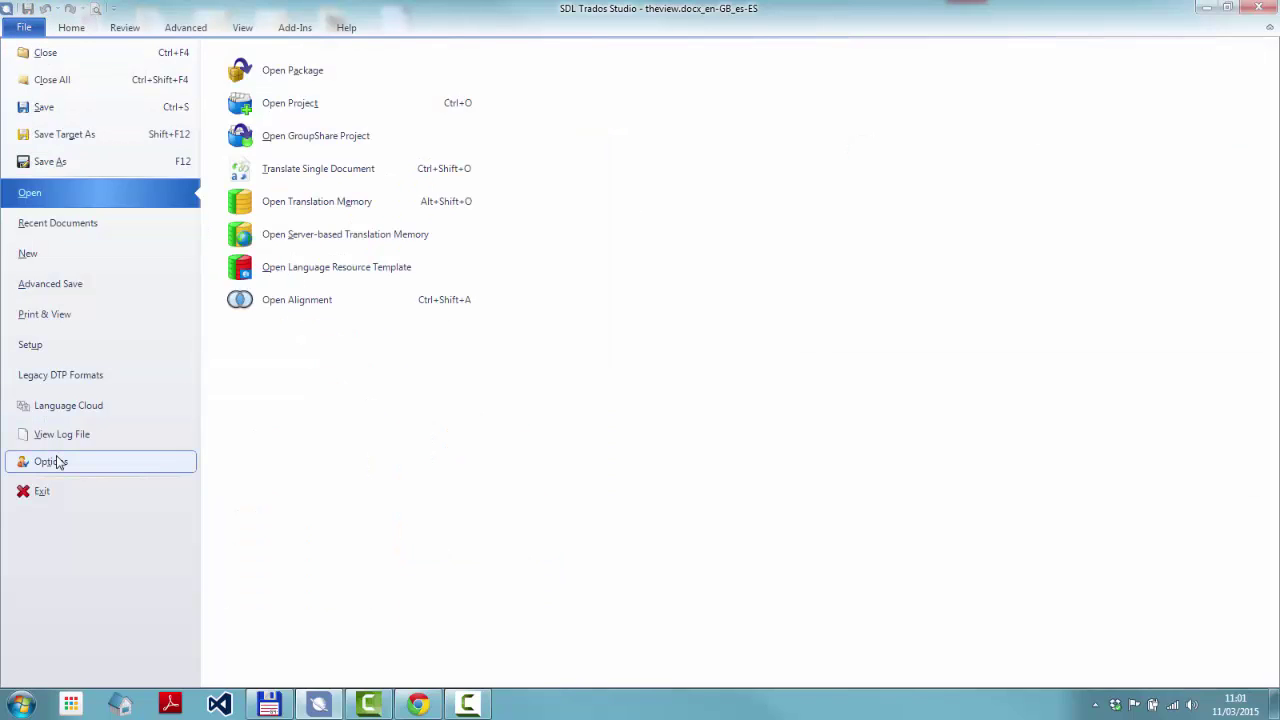
pyautogui.click(50, 461)
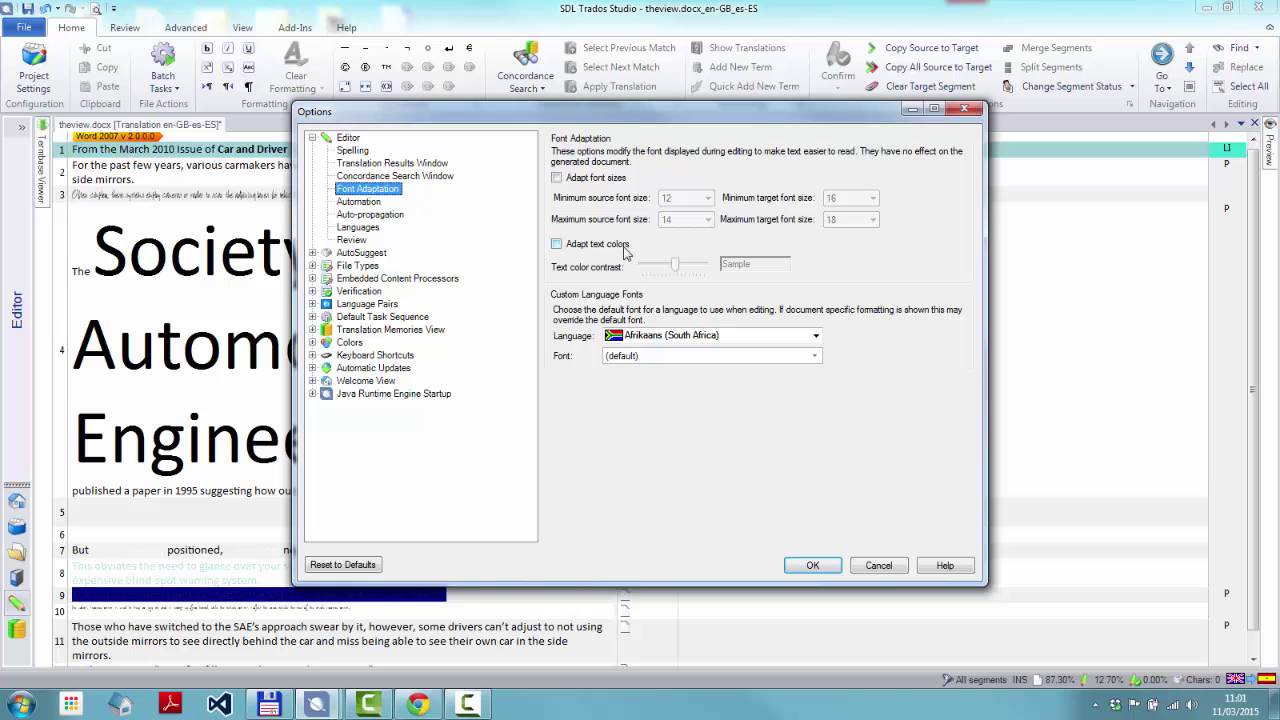
pyautogui.click(382, 396)
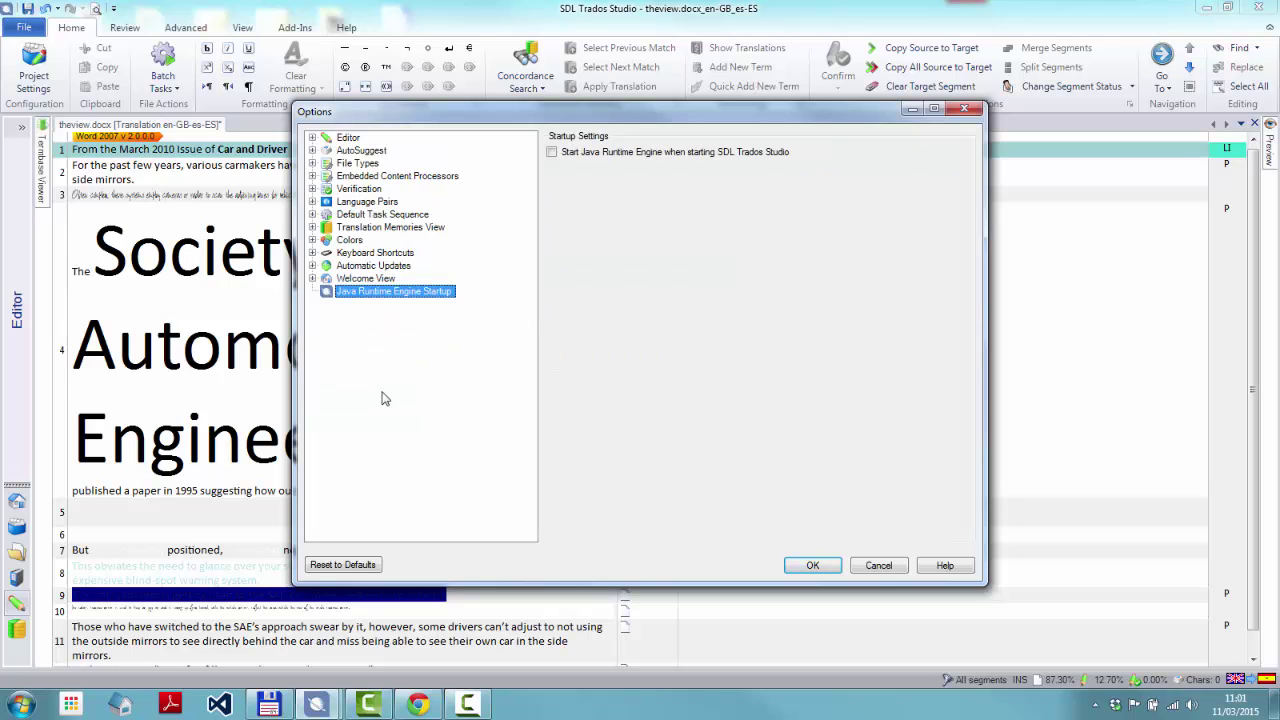
pyautogui.click(812, 566)
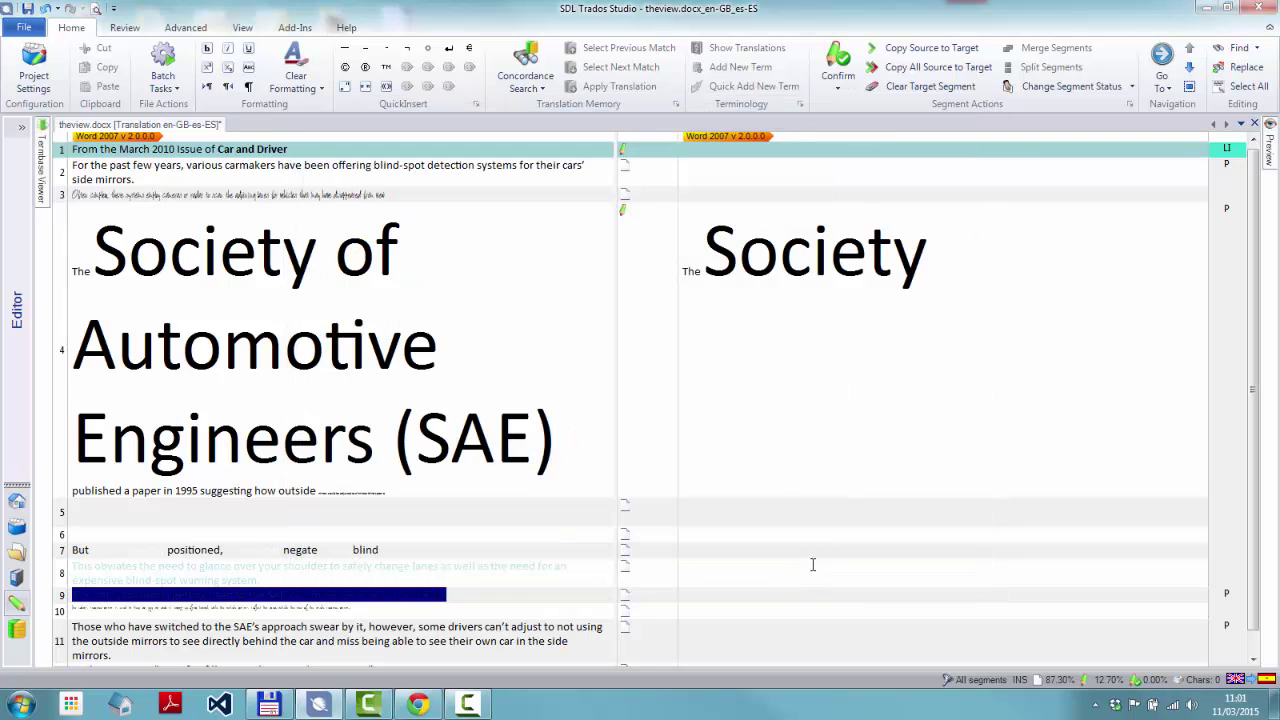
# - Reopen the program options on the Editor's Font Adaptation page
pyautogui.click(30, 30)
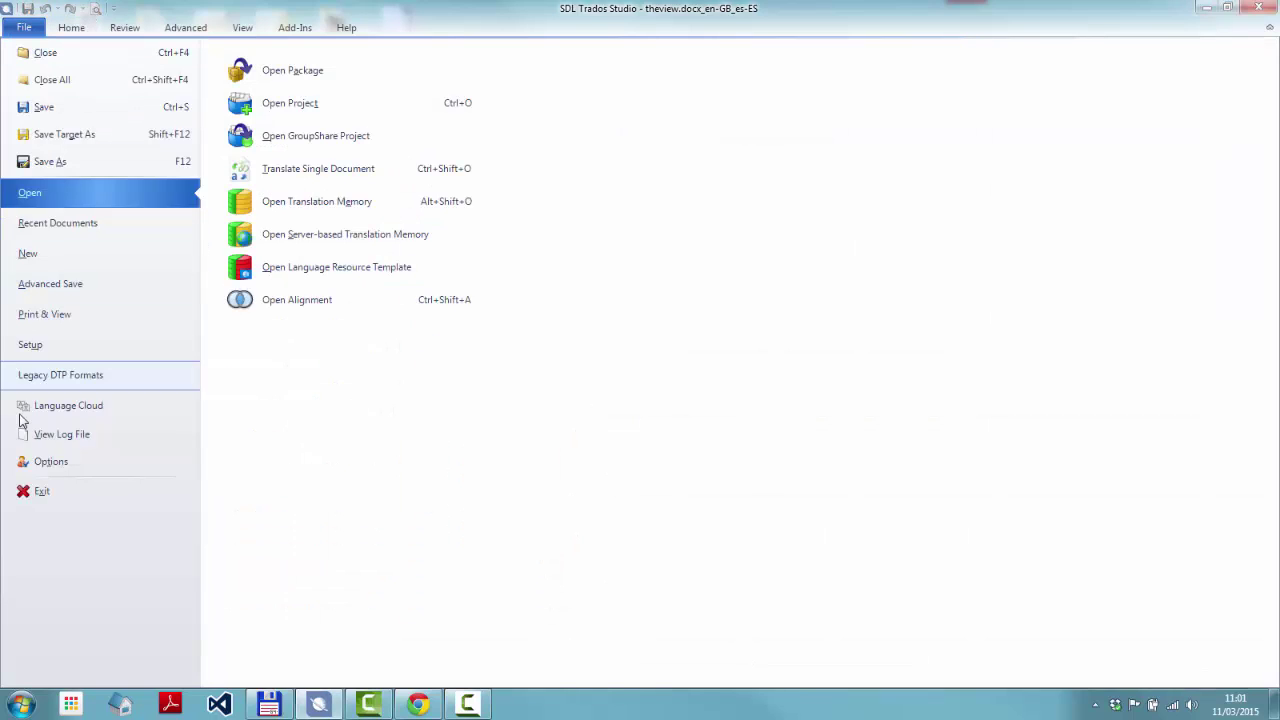
pyautogui.click(45, 462)
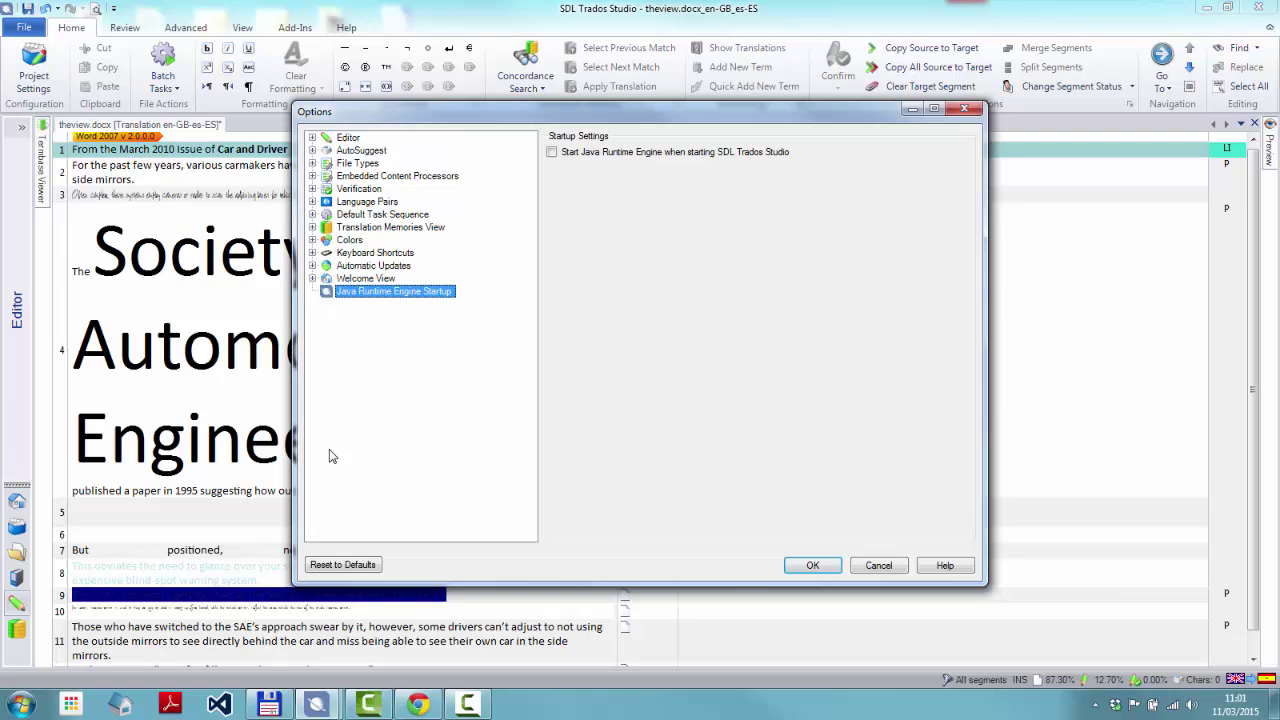
pyautogui.click(312, 138)
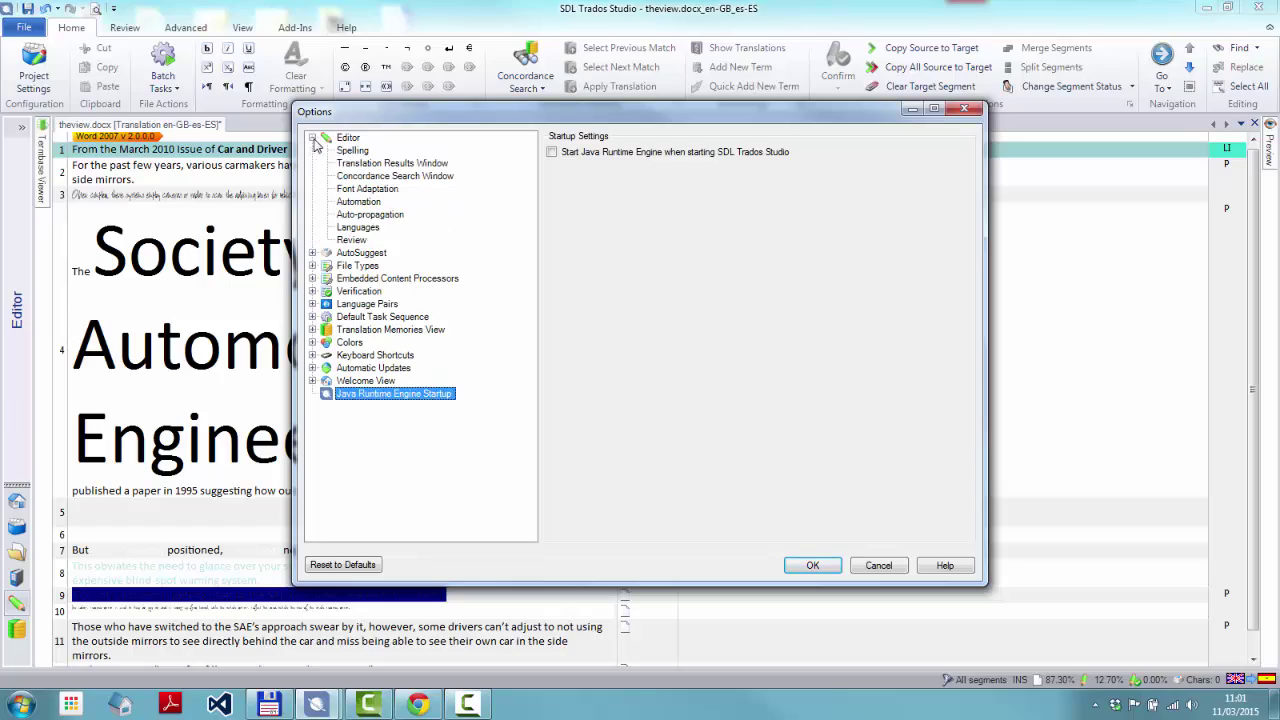
pyautogui.click(367, 190)
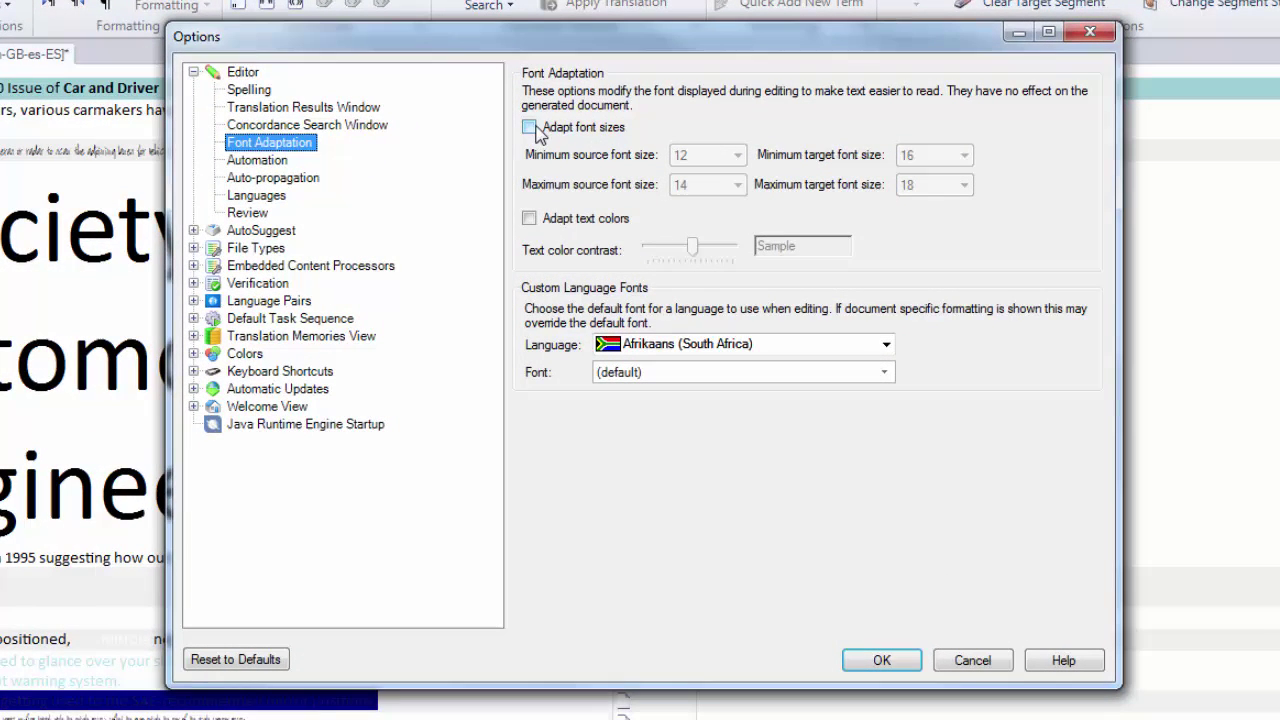
# - Turn on Adapt font sizes with minimum source size 10 and maximum target size 20
pyautogui.click(531, 128)
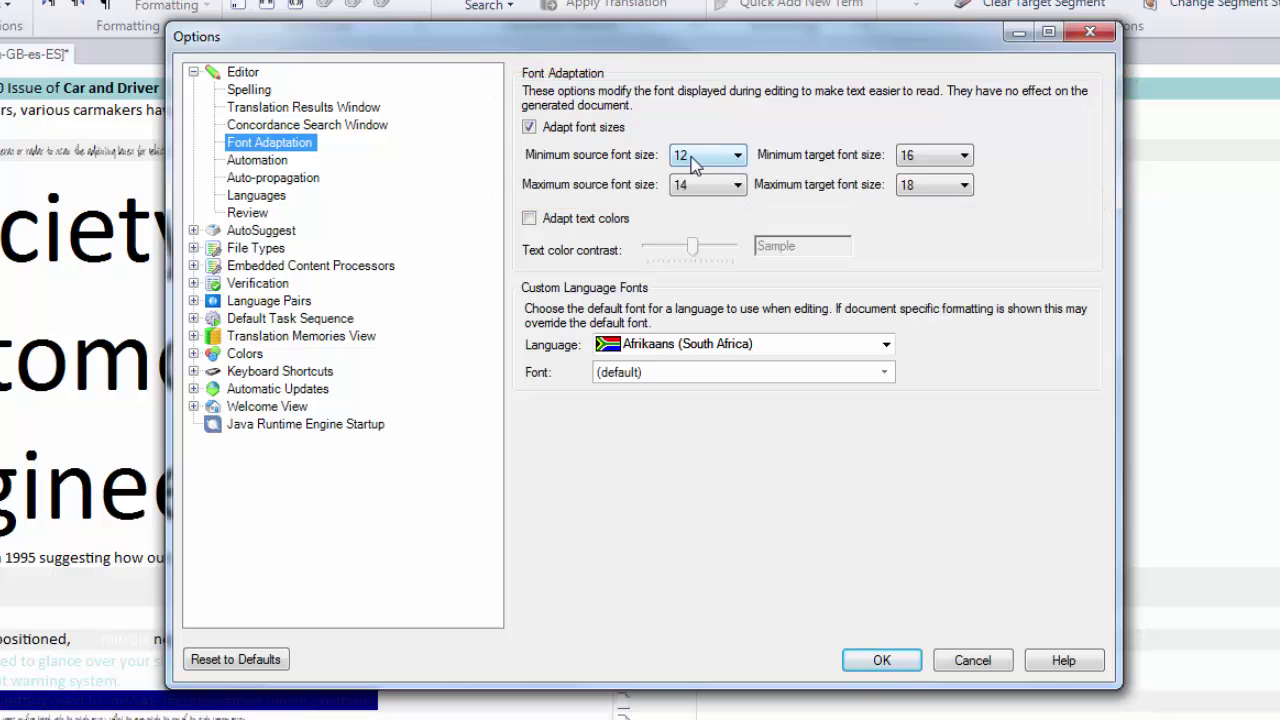
pyautogui.click(737, 157)
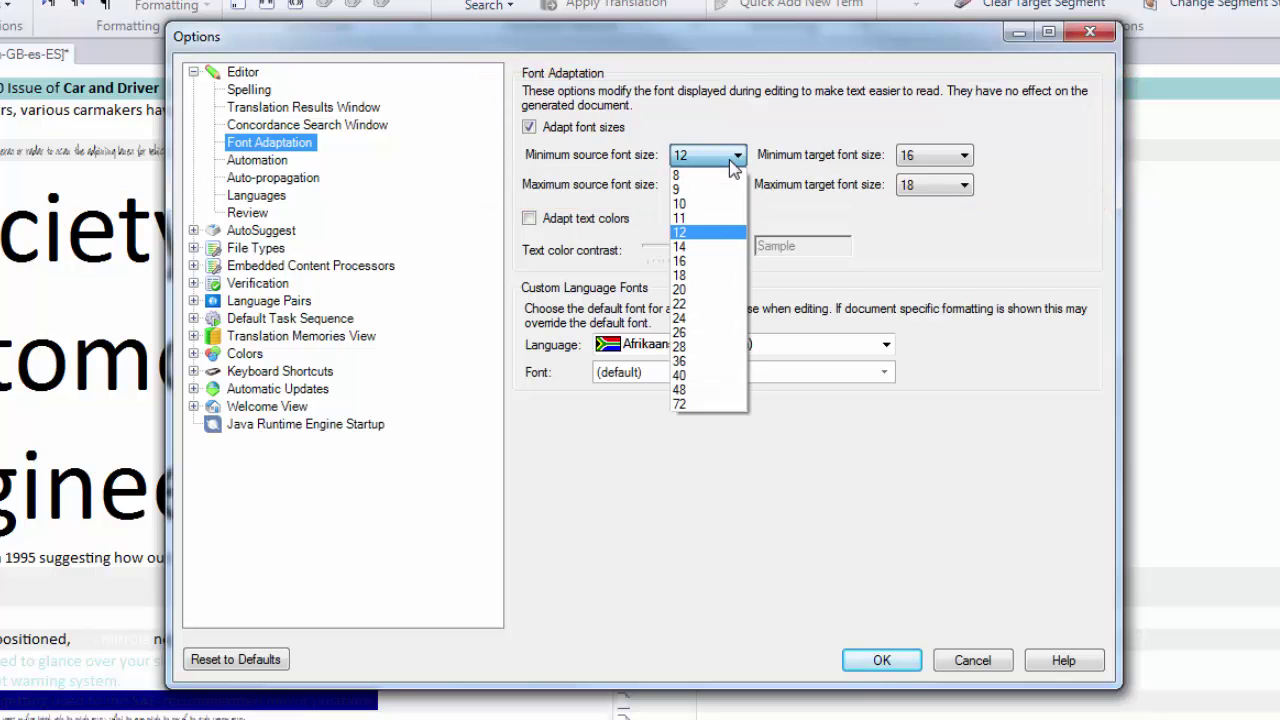
pyautogui.click(730, 234)
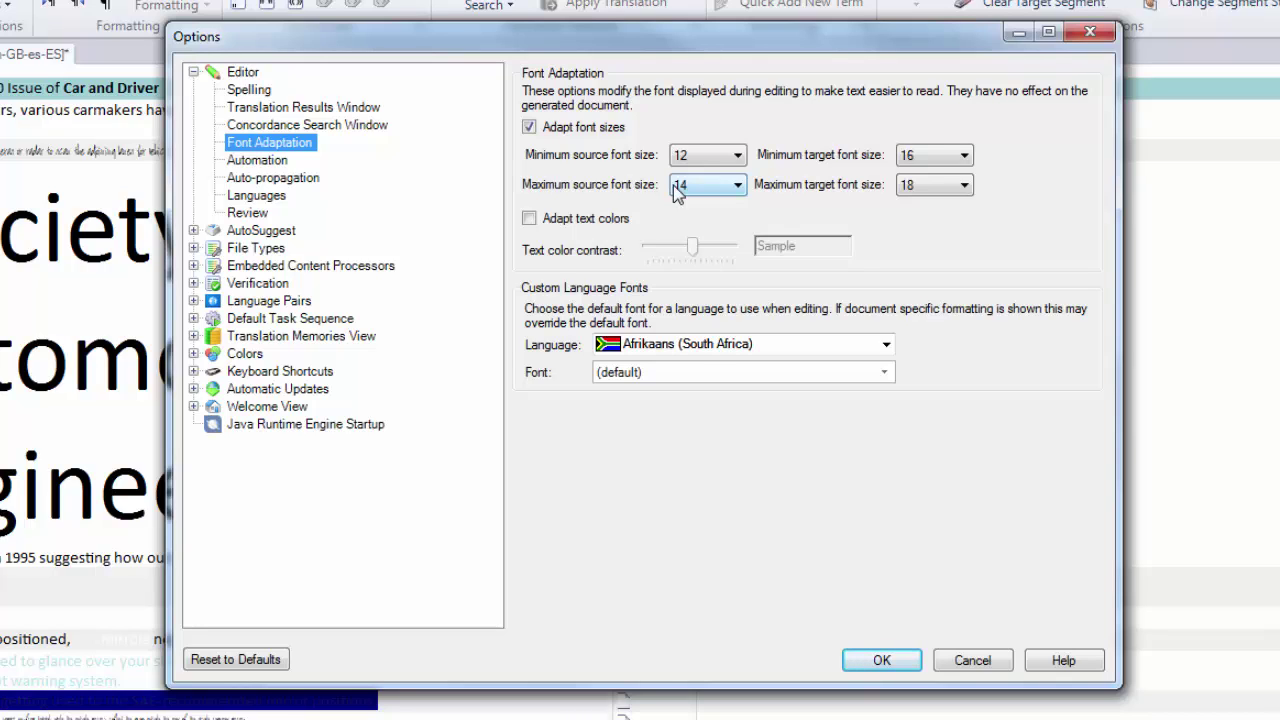
pyautogui.click(733, 158)
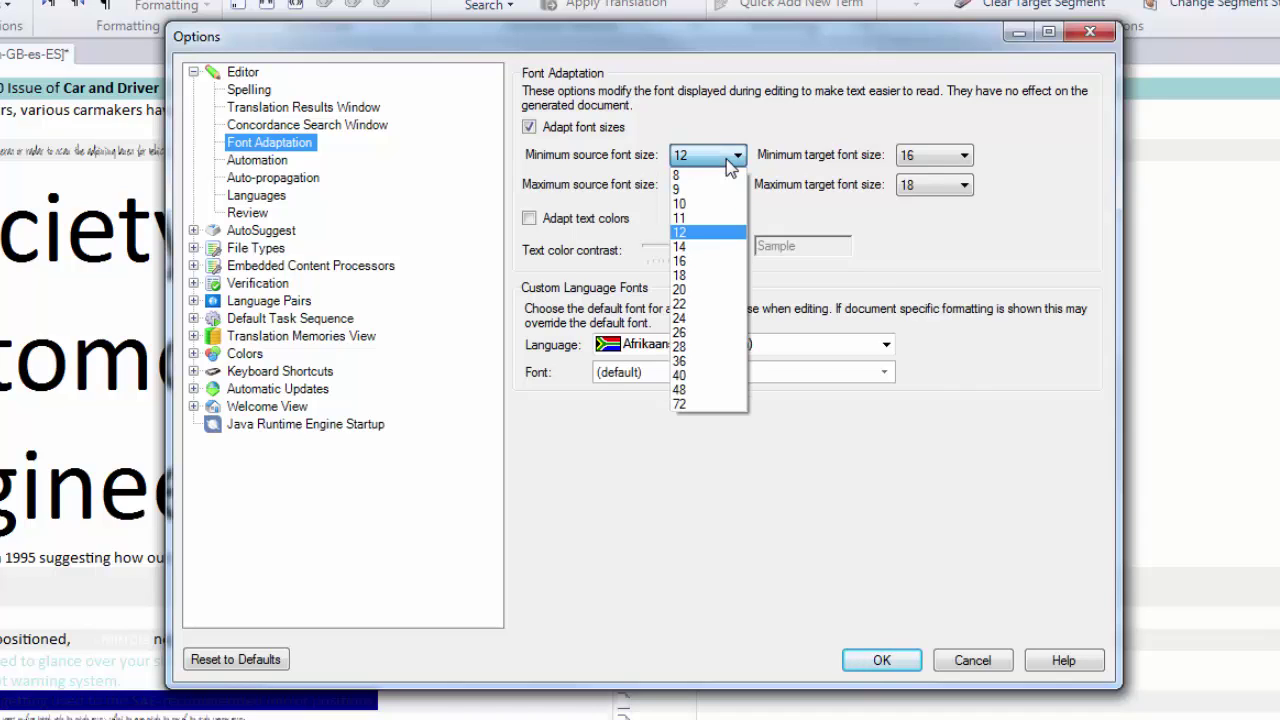
pyautogui.click(724, 204)
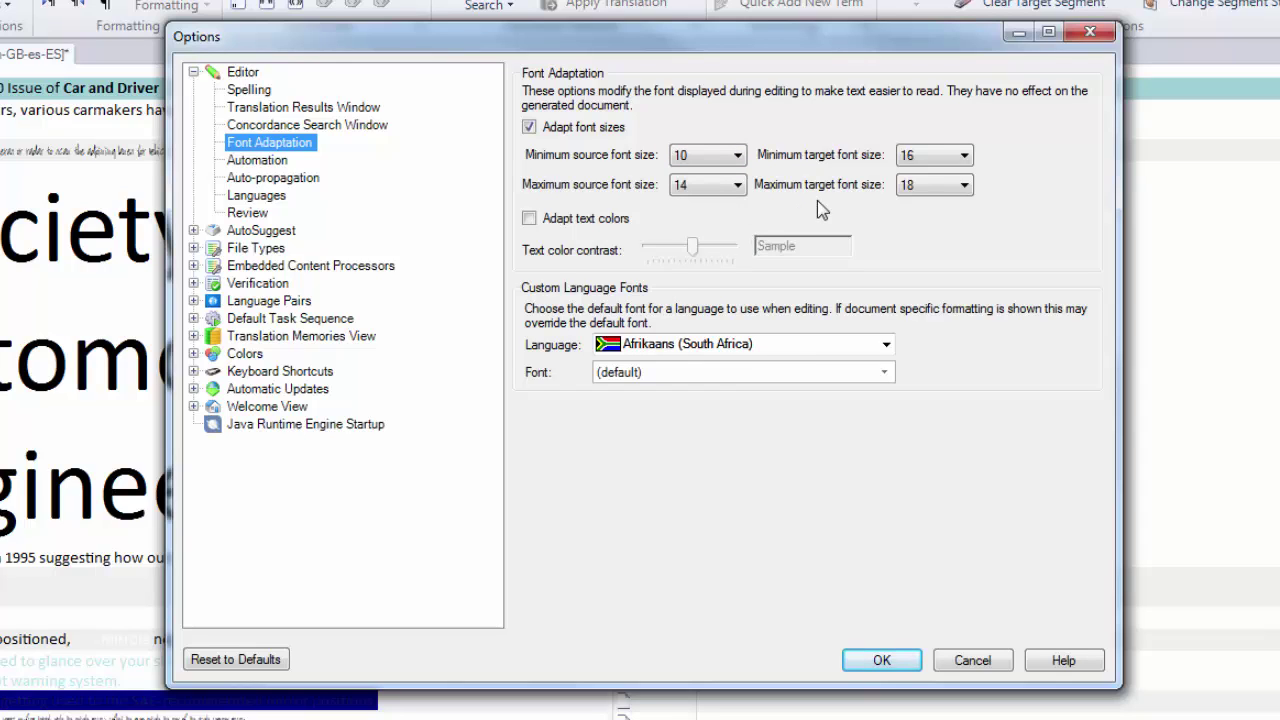
pyautogui.click(915, 186)
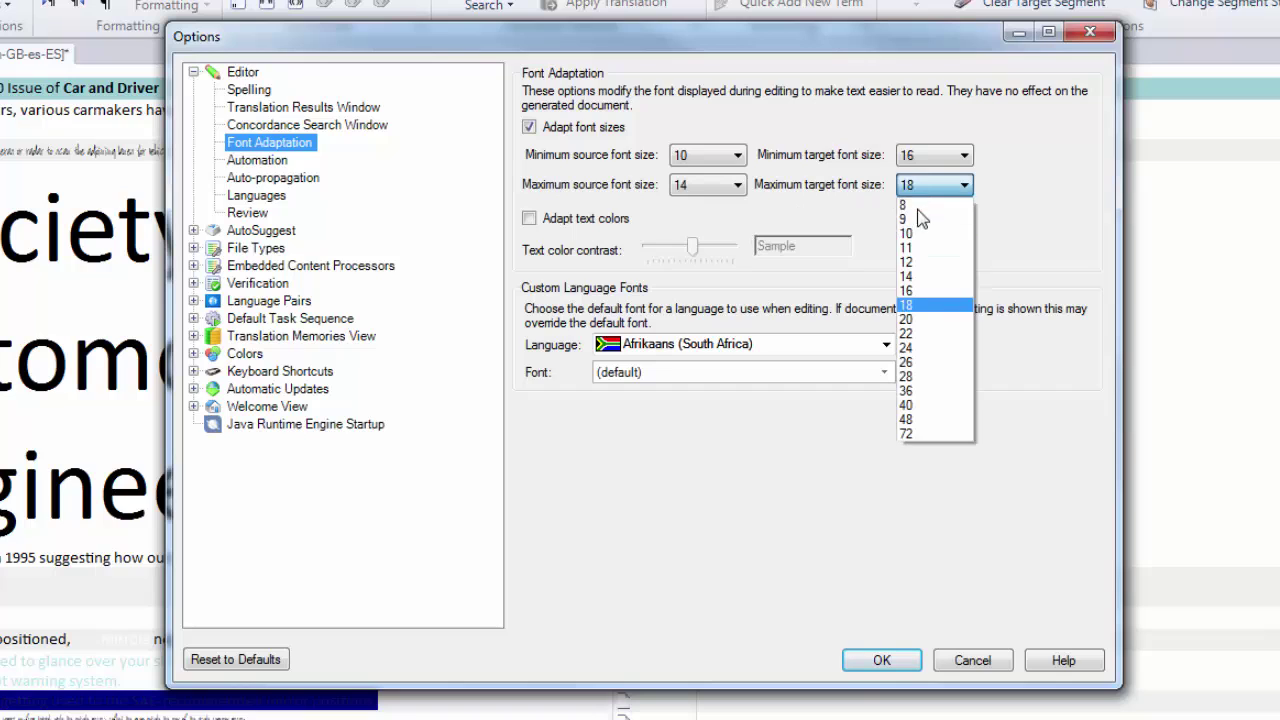
pyautogui.click(925, 329)
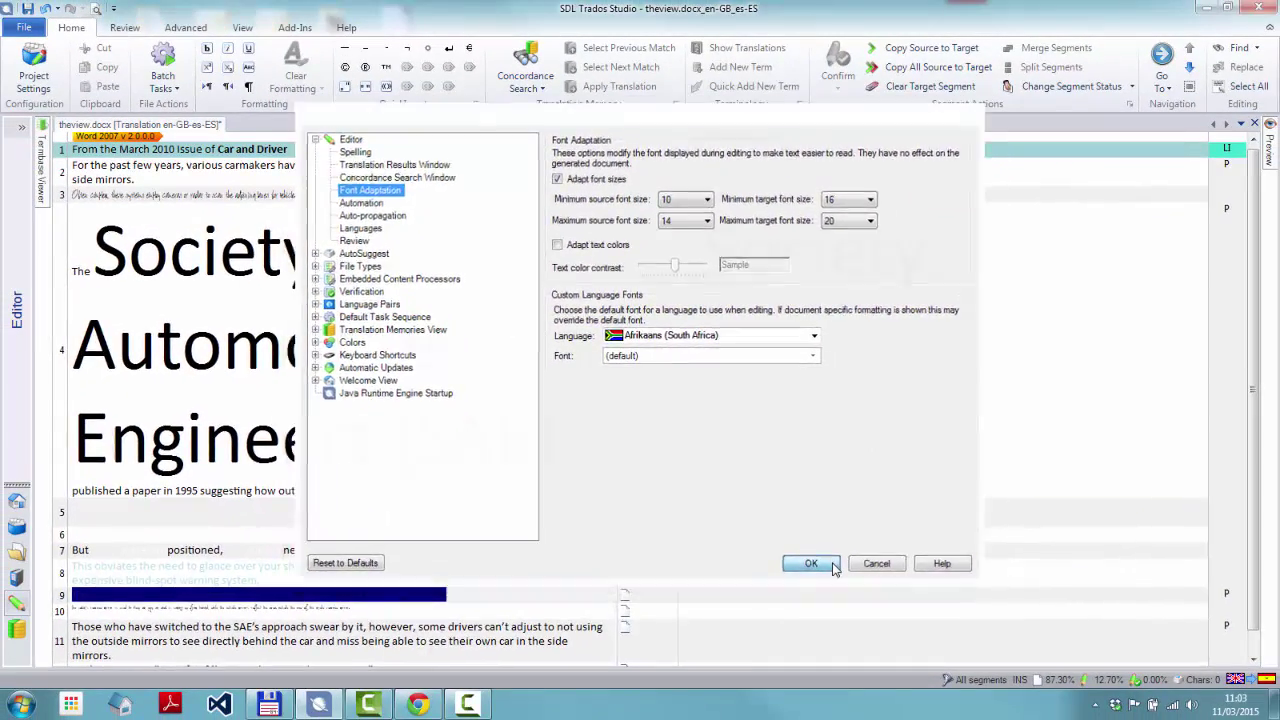
# - Confirm the options so segment 4's oversized Society of Automotive Engineers text shrinks to normal
pyautogui.click(844, 608)
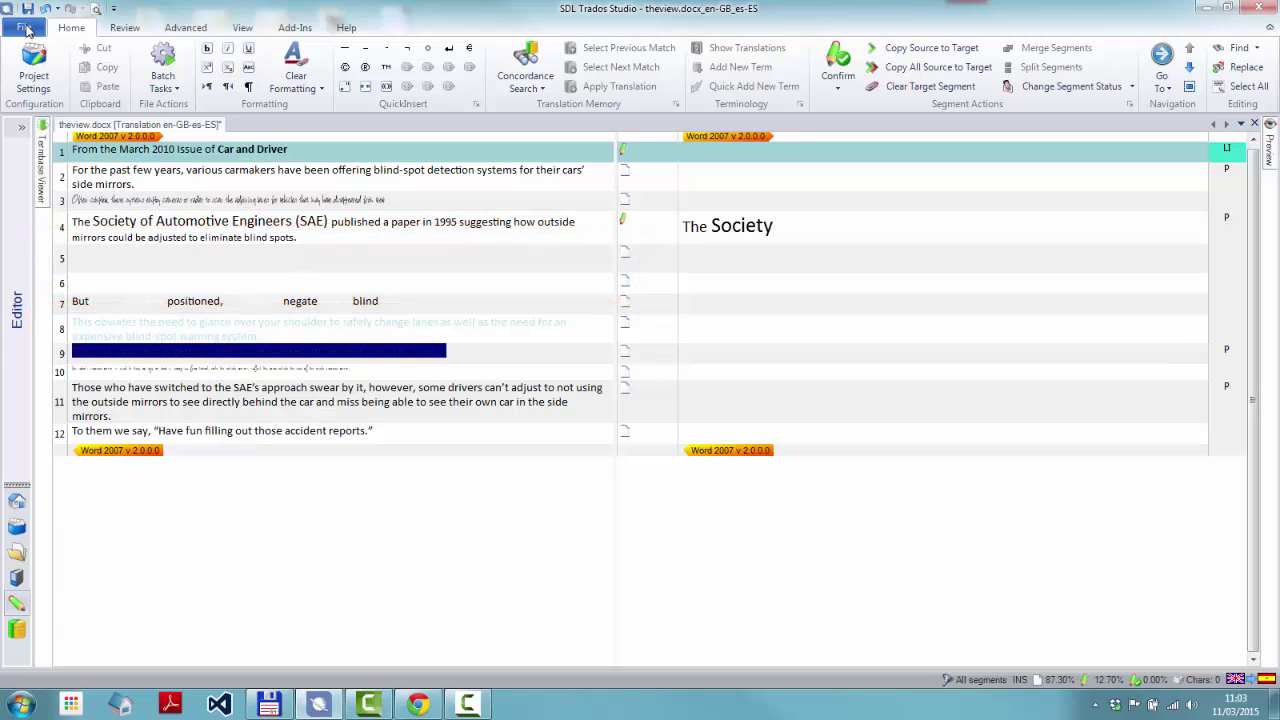
# - In the Font Adaptation options, turn on Adapt text colors and lower the contrast slightly
pyautogui.click(25, 28)
pyautogui.click(48, 461)
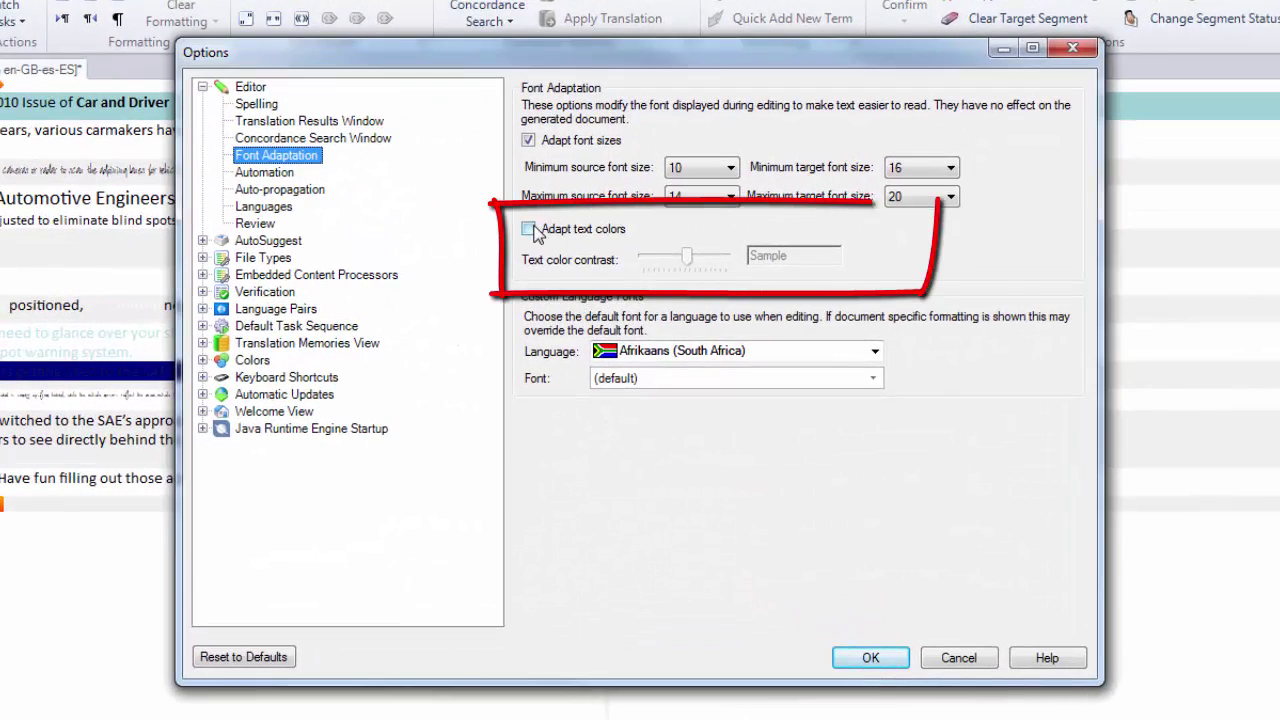
pyautogui.click(530, 231)
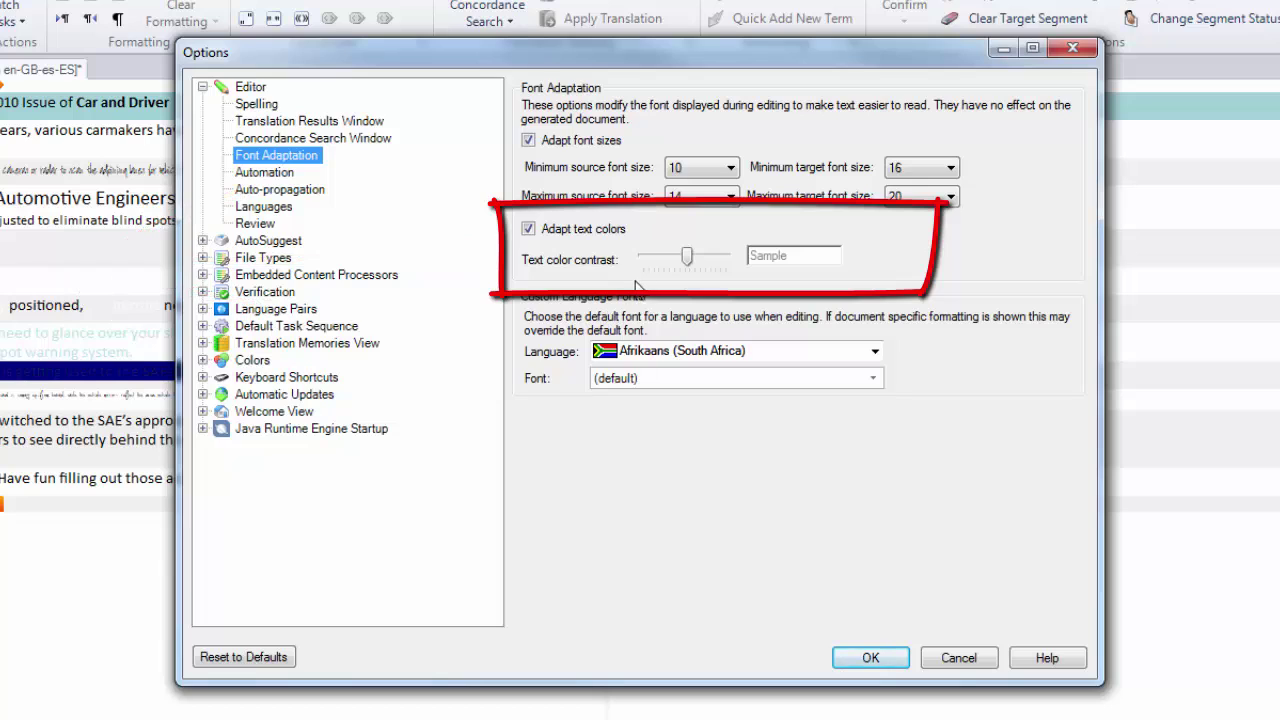
pyautogui.moveTo(686, 260)
pyautogui.mouseDown()
pyautogui.moveTo(645, 262)
pyautogui.moveTo(728, 262)
pyautogui.moveTo(688, 262)
pyautogui.mouseUp()
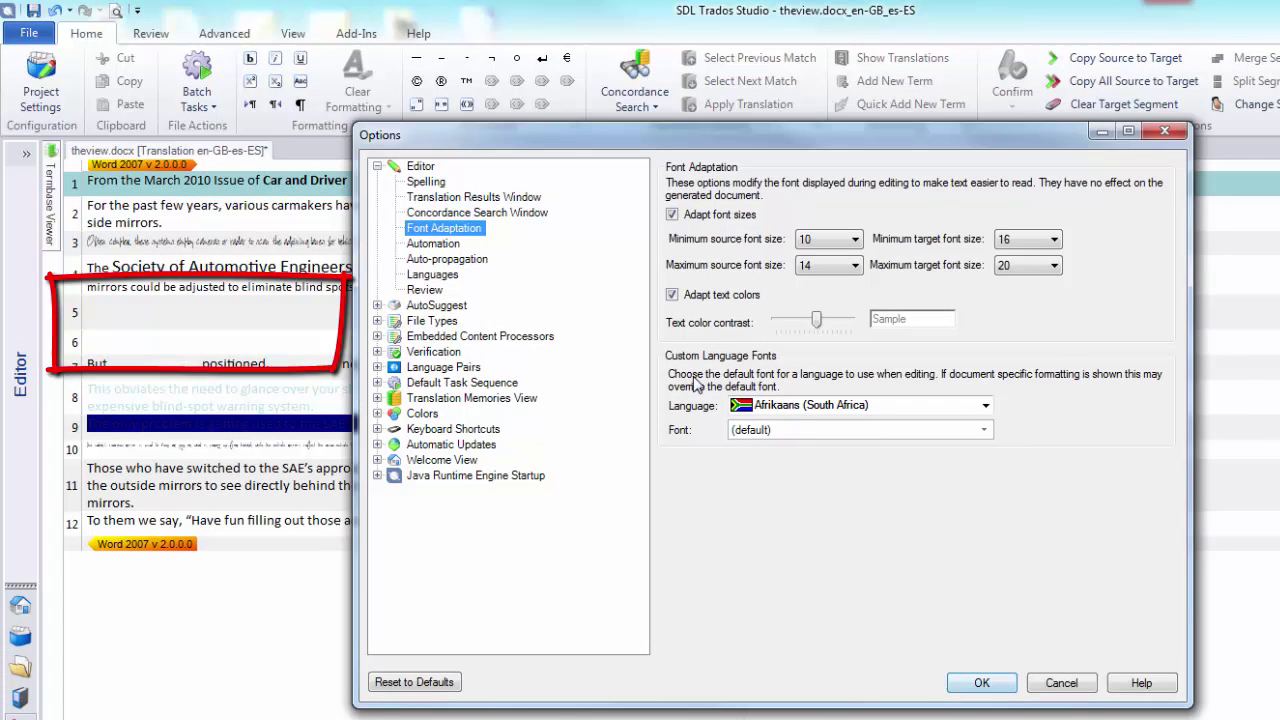
# - Apply the colour adaptation so segments 5–7 become readable, then show the View ribbon
pyautogui.click(982, 683)
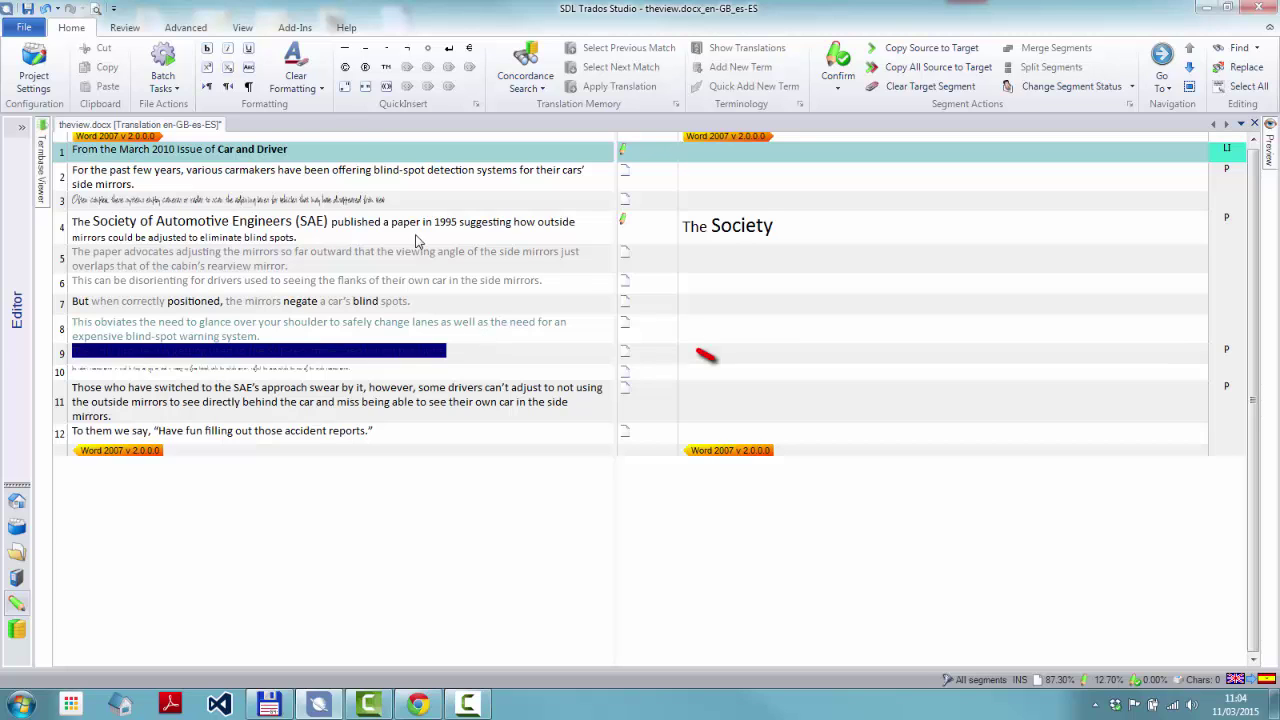
pyautogui.click(242, 28)
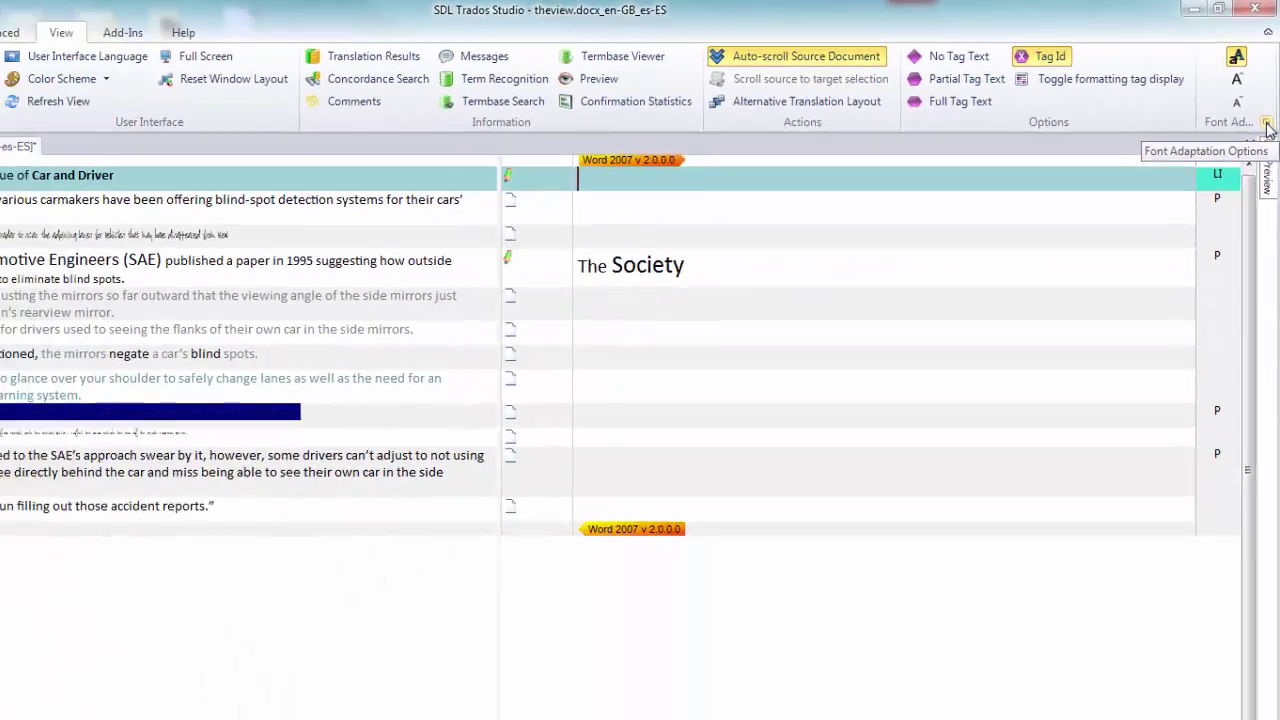
# - Uncheck Adapt text colors and Adapt font sizes in the Font Adaptation options and apply
pyautogui.click(1266, 124)
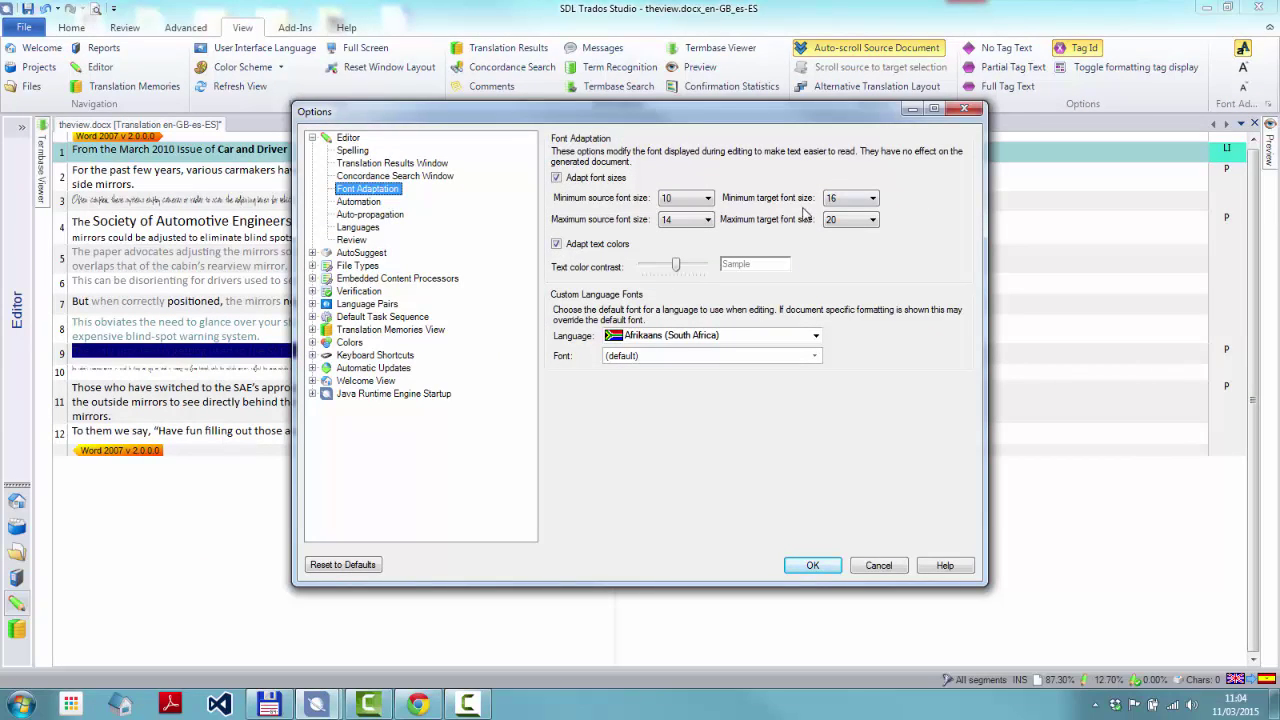
pyautogui.click(558, 245)
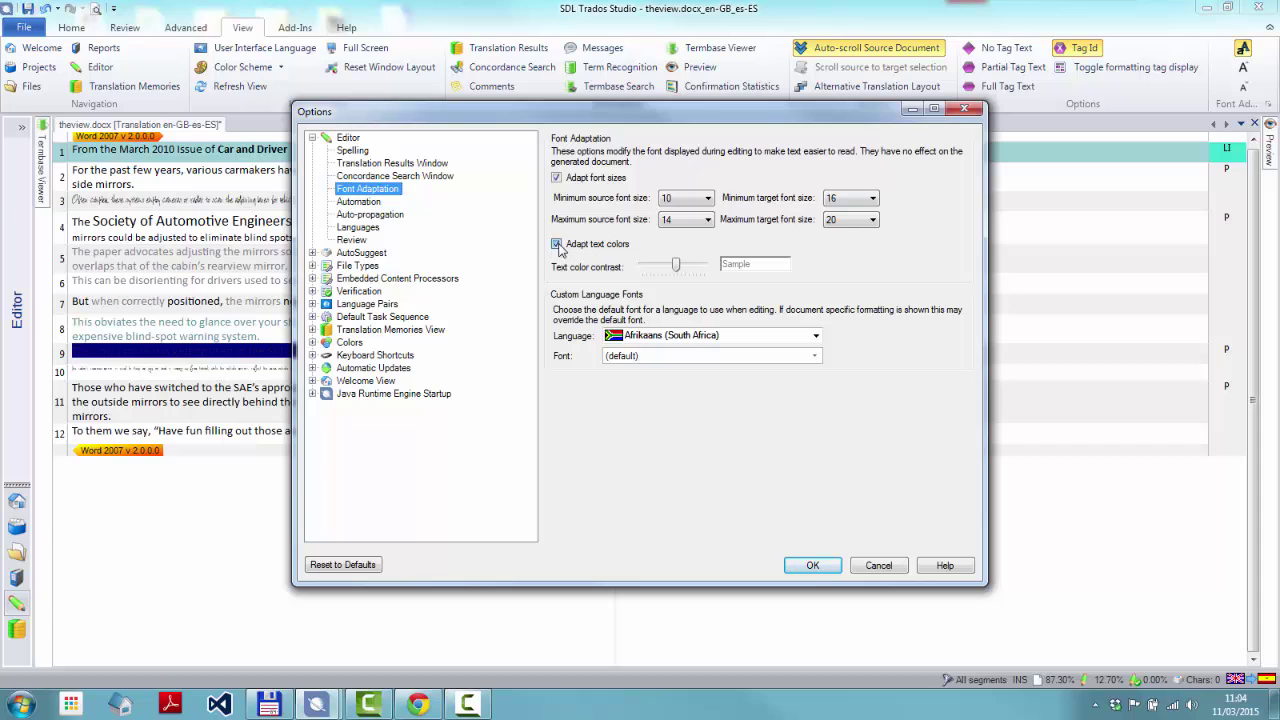
pyautogui.click(557, 179)
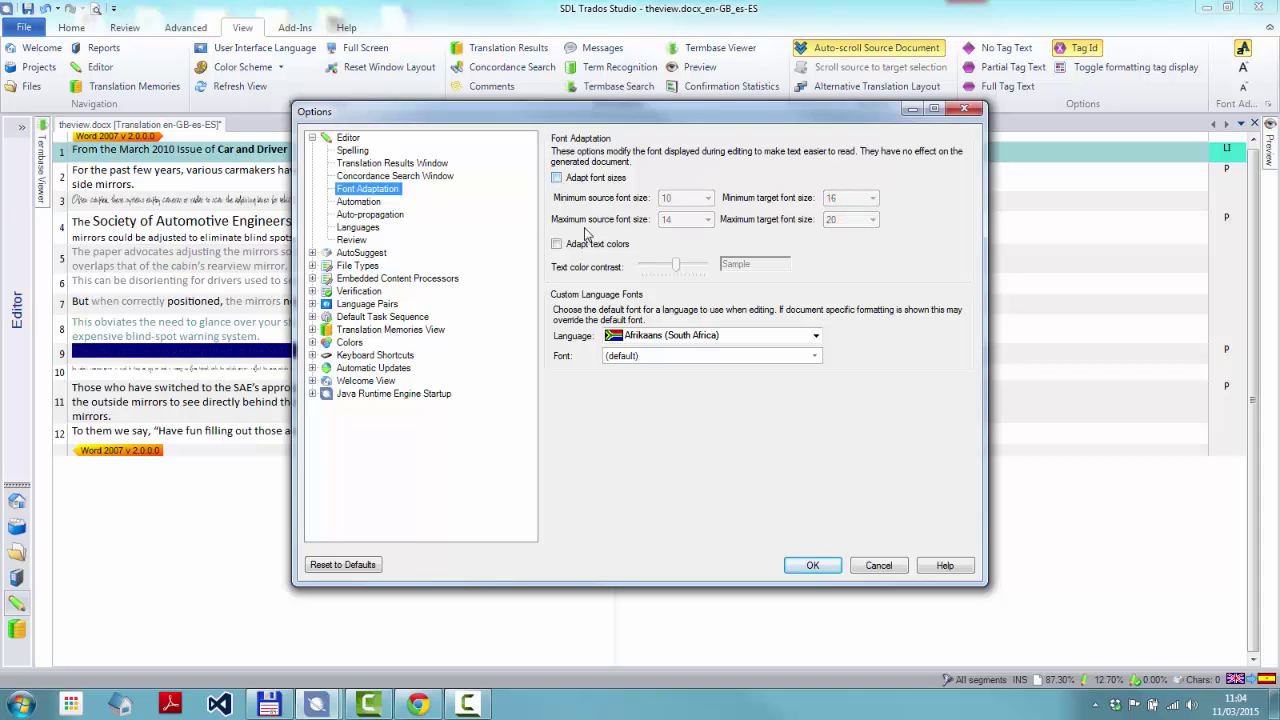
pyautogui.click(814, 566)
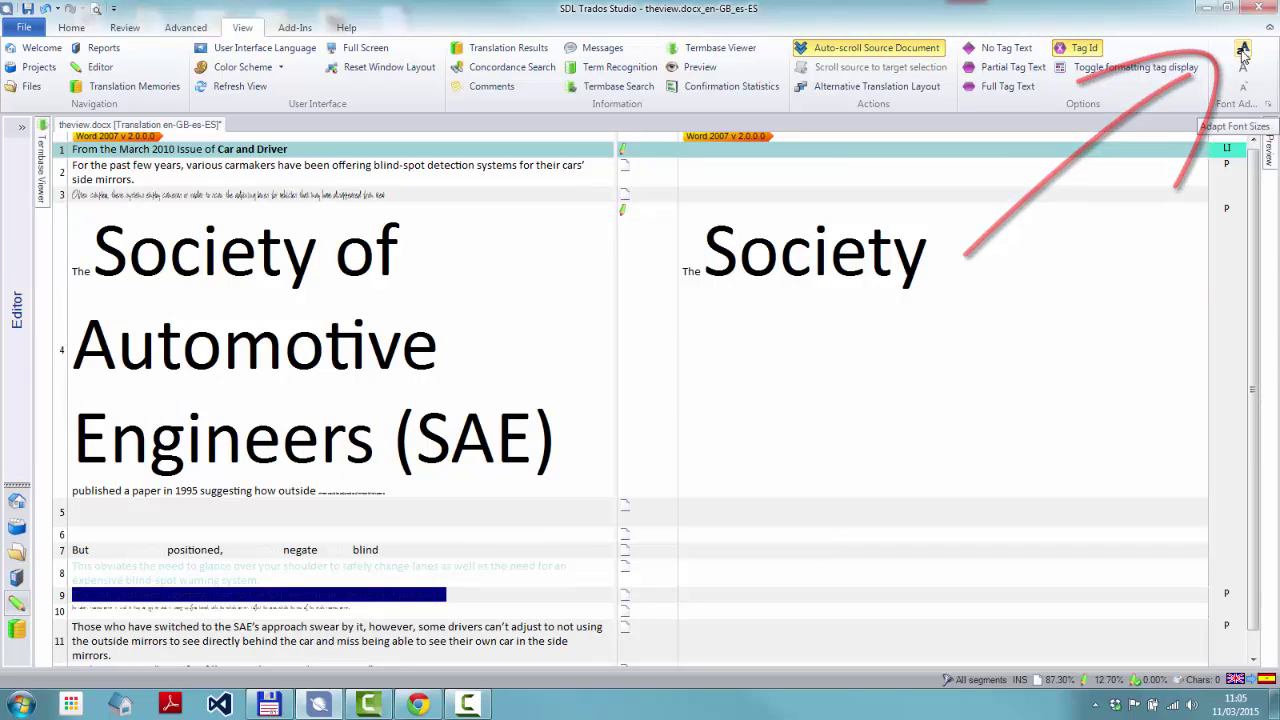
pyautogui.click(1243, 50)
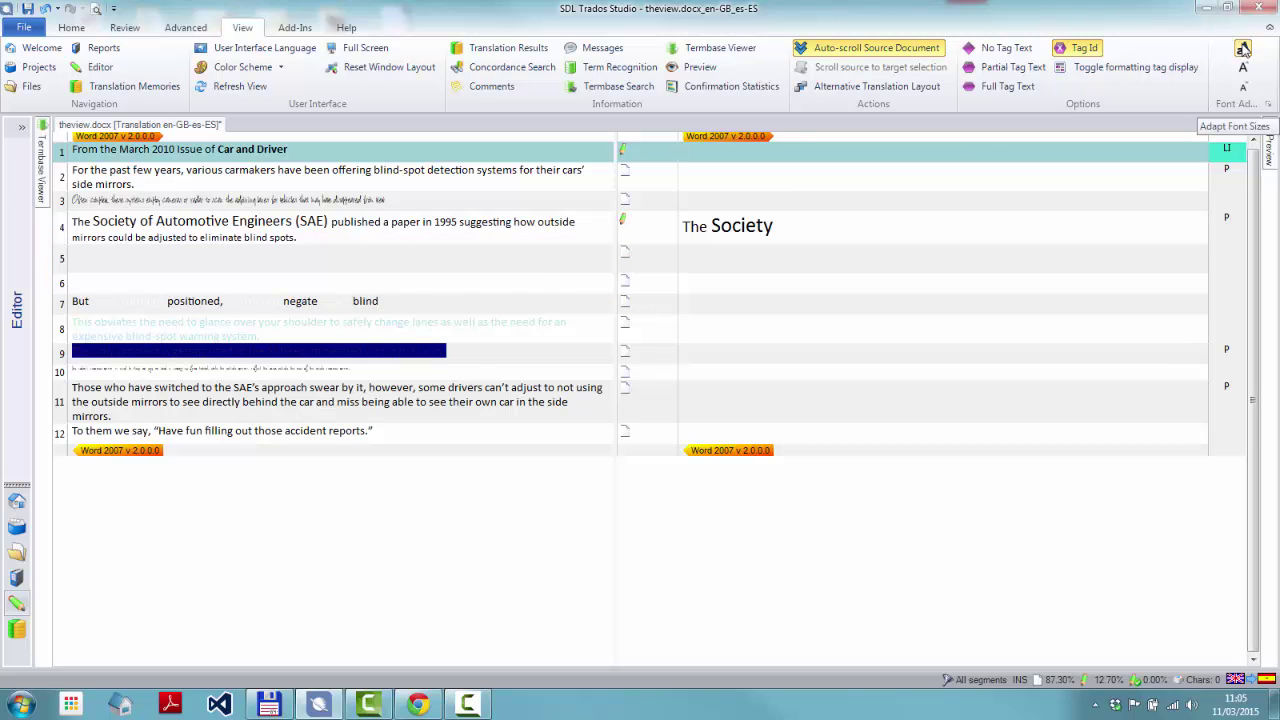
pyautogui.click(1268, 104)
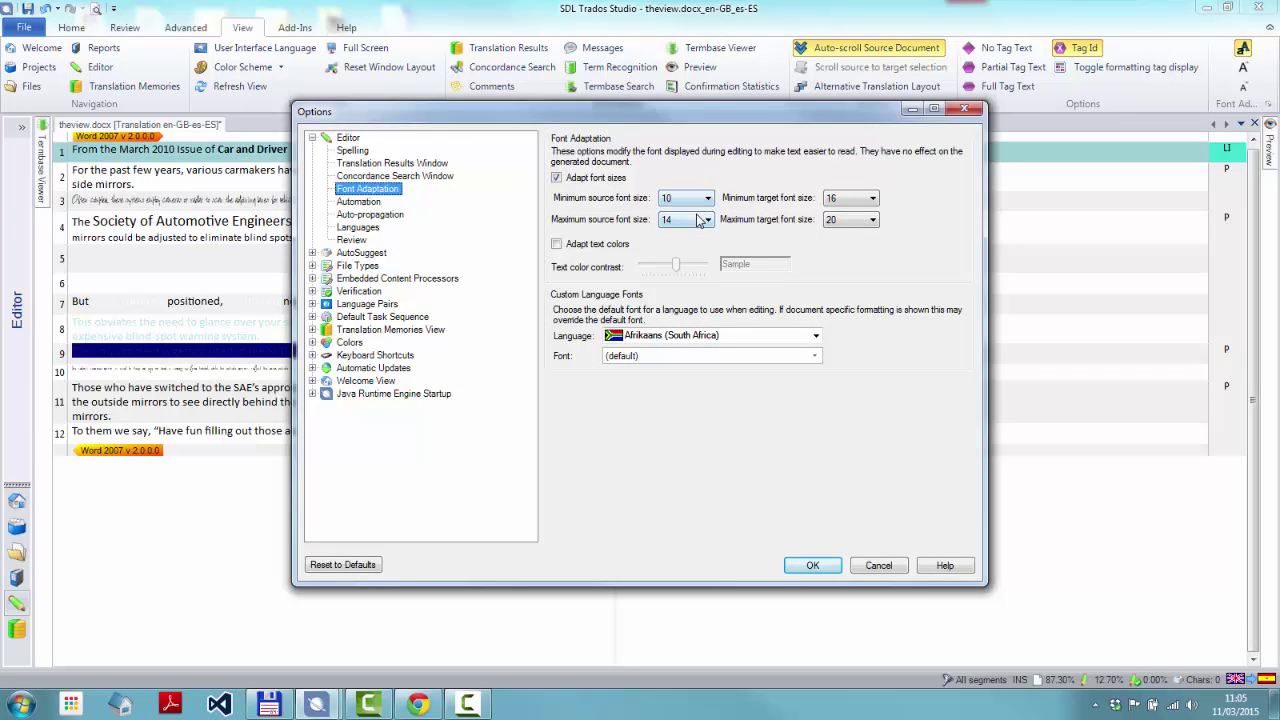
pyautogui.click(836, 566)
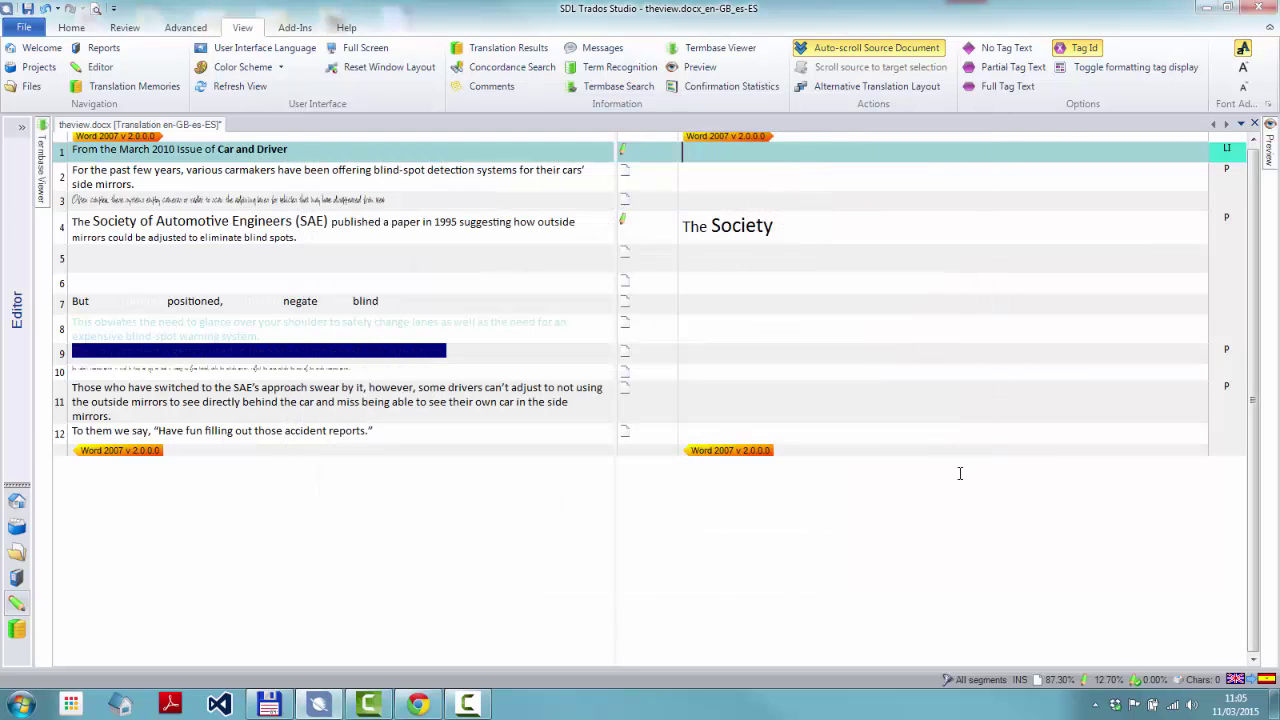
pyautogui.click(1244, 72)
pyautogui.click(1244, 72)
pyautogui.click(1244, 72)
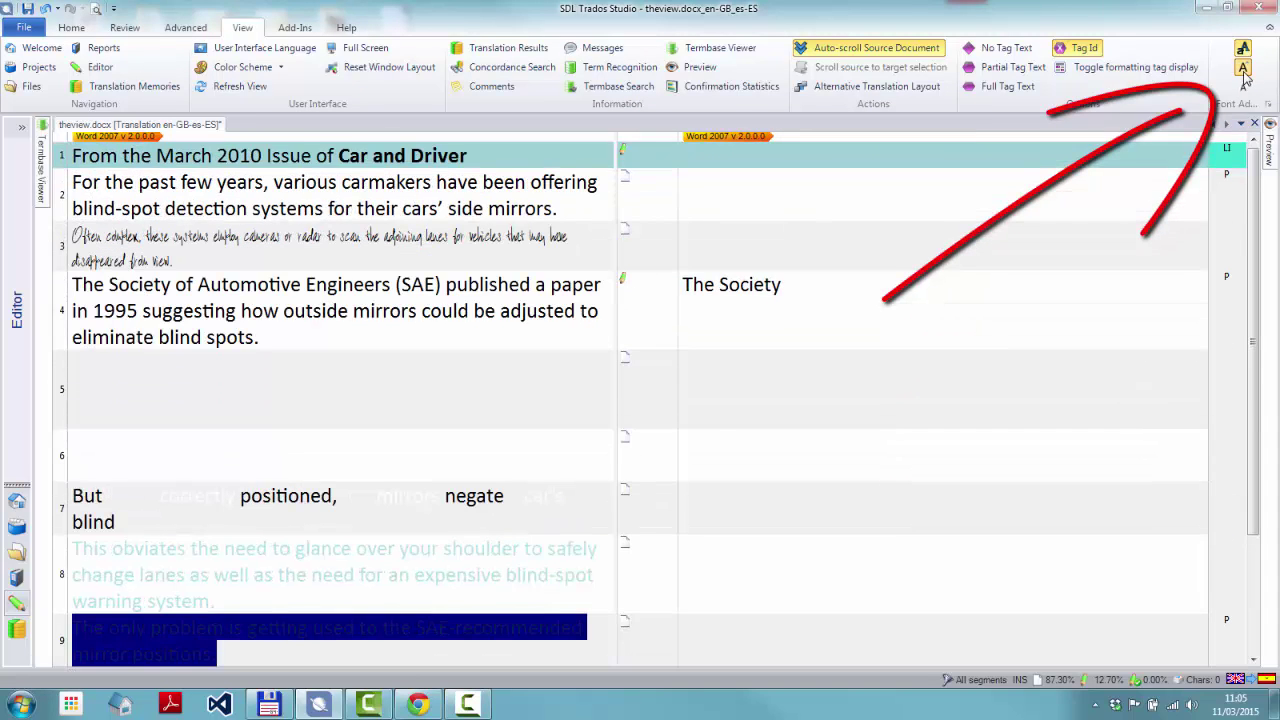
pyautogui.click(1244, 72)
pyautogui.click(1244, 72)
pyautogui.click(1244, 72)
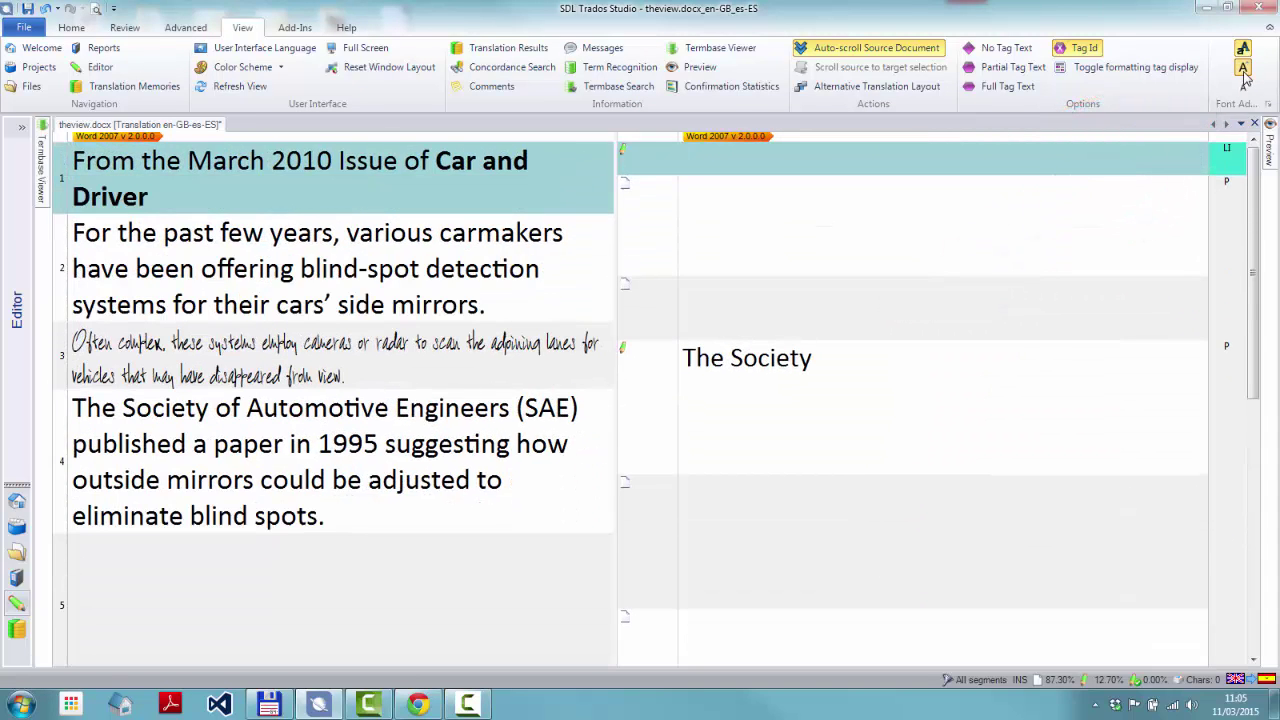
pyautogui.click(1243, 88)
pyautogui.click(1243, 88)
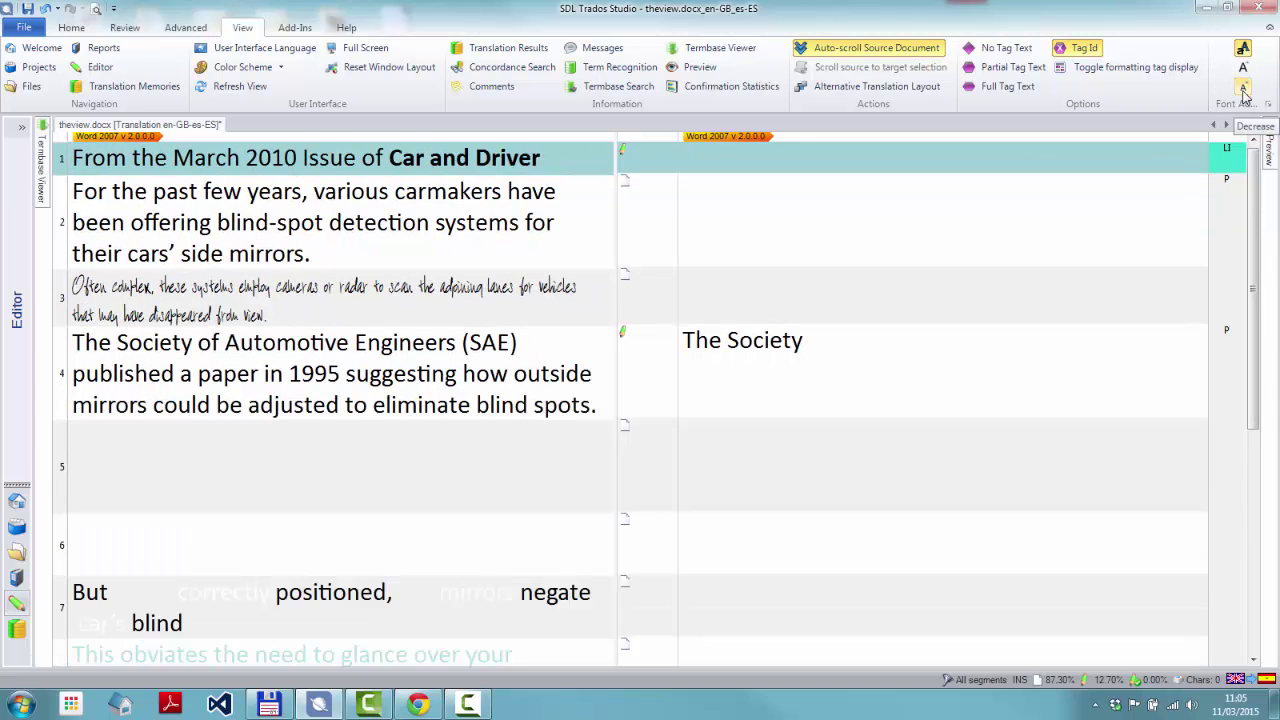
pyautogui.click(1243, 88)
pyautogui.click(1243, 88)
pyautogui.click(1243, 88)
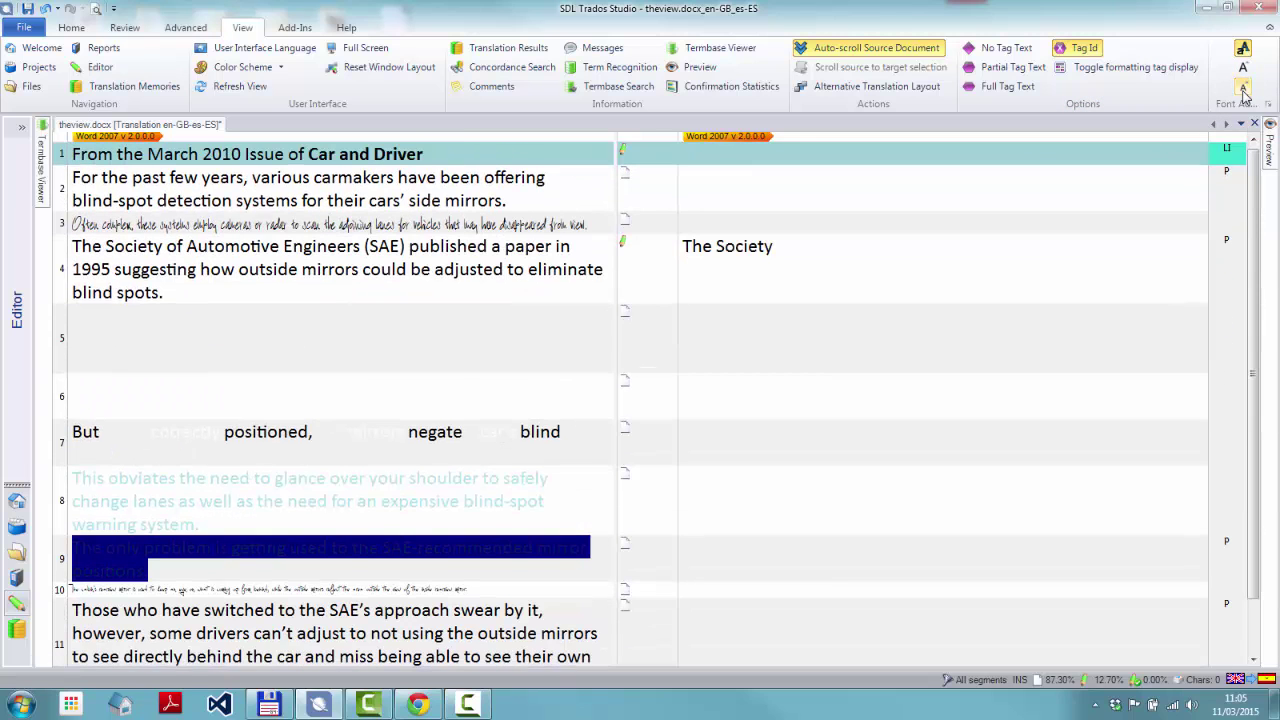
pyautogui.click(1243, 88)
pyautogui.click(1243, 88)
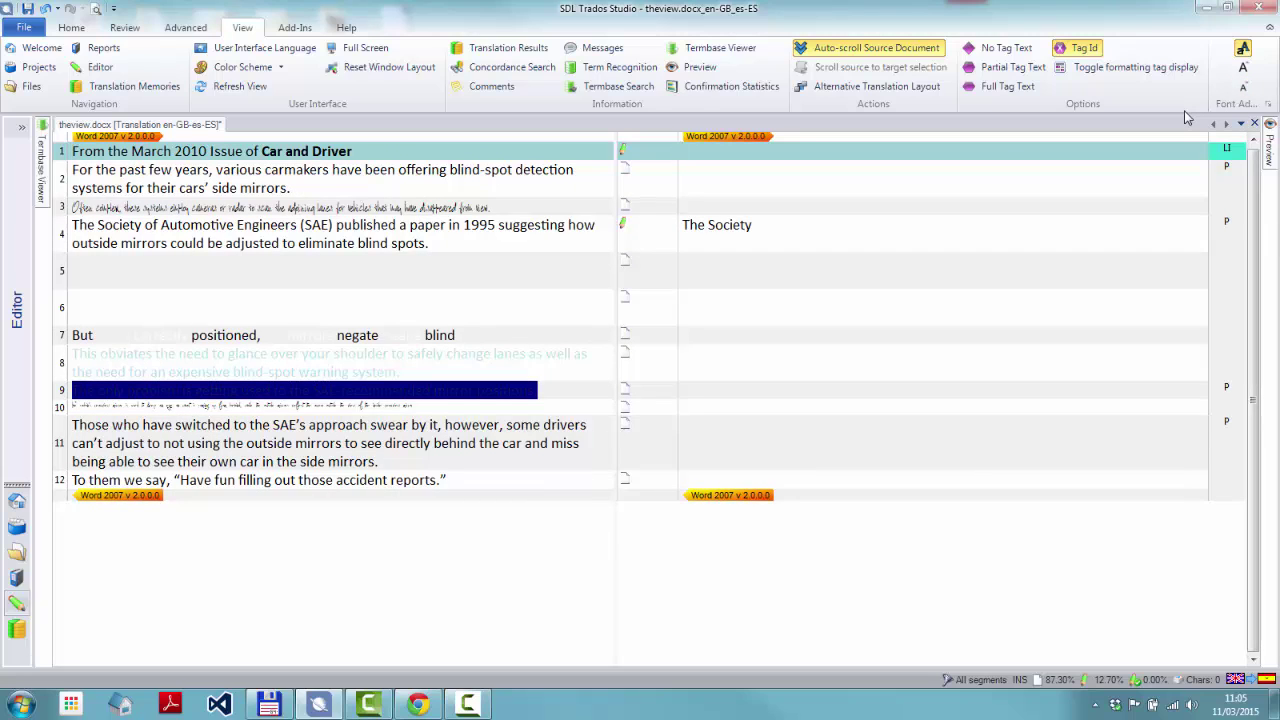
pyautogui.click(1243, 50)
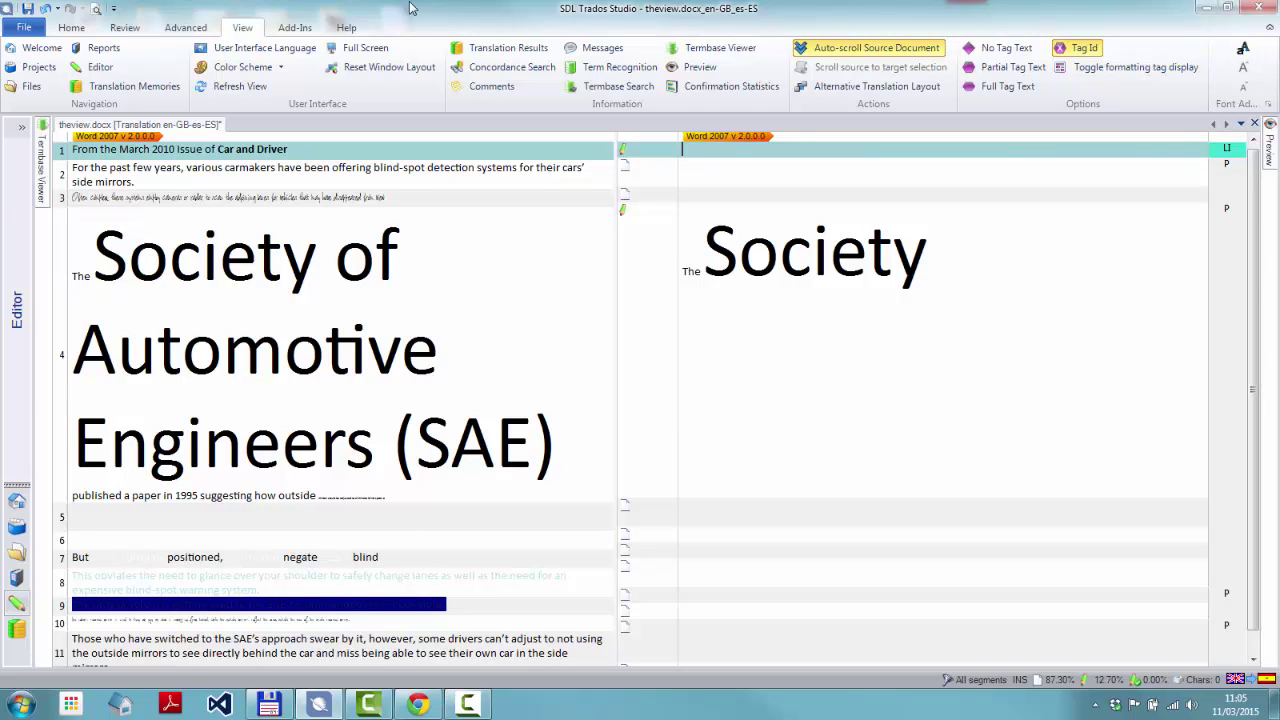
# - Set the Editor formatting display style to 'Show all tags but do not show formatting' and confirm
pyautogui.click(80, 29)
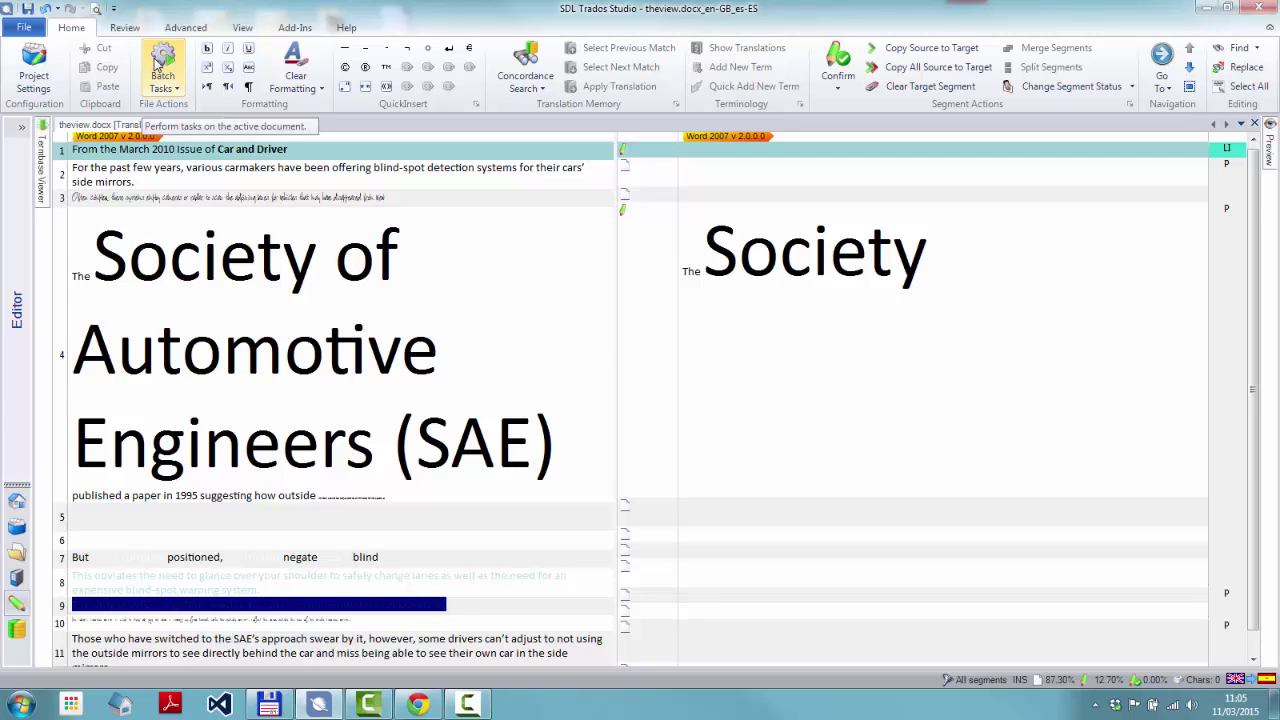
pyautogui.click(28, 28)
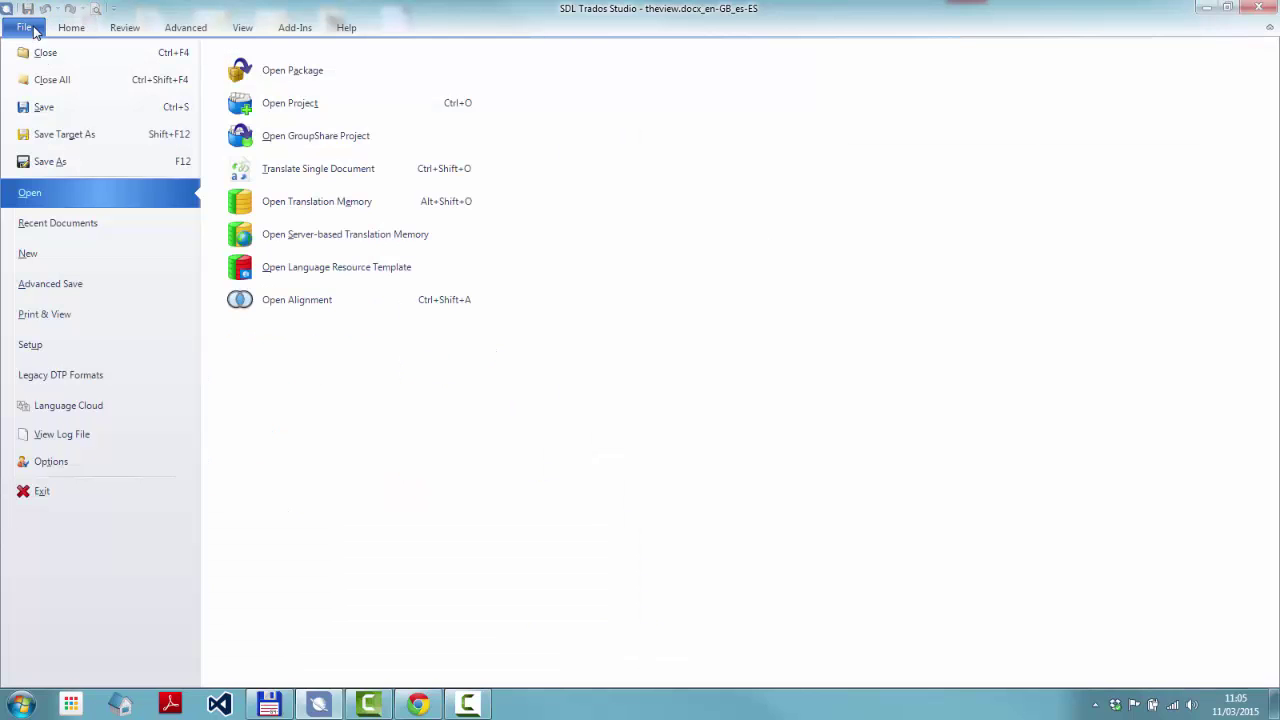
pyautogui.click(68, 462)
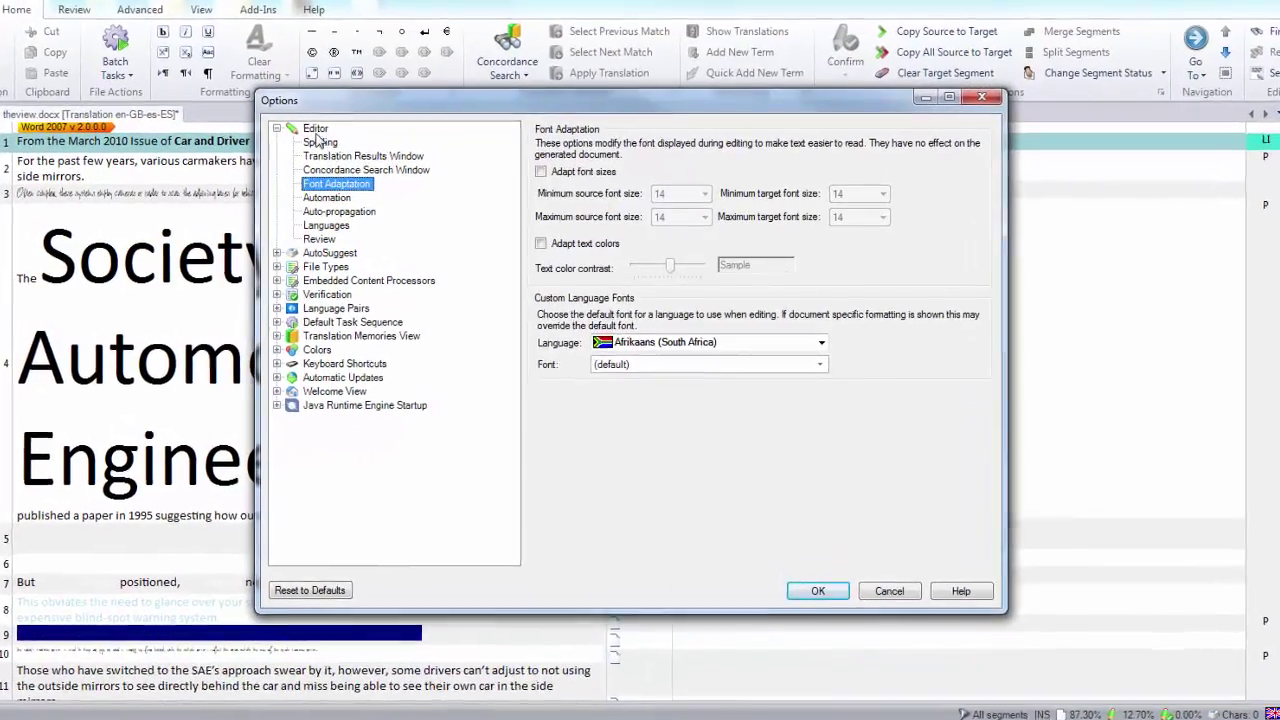
pyautogui.click(348, 137)
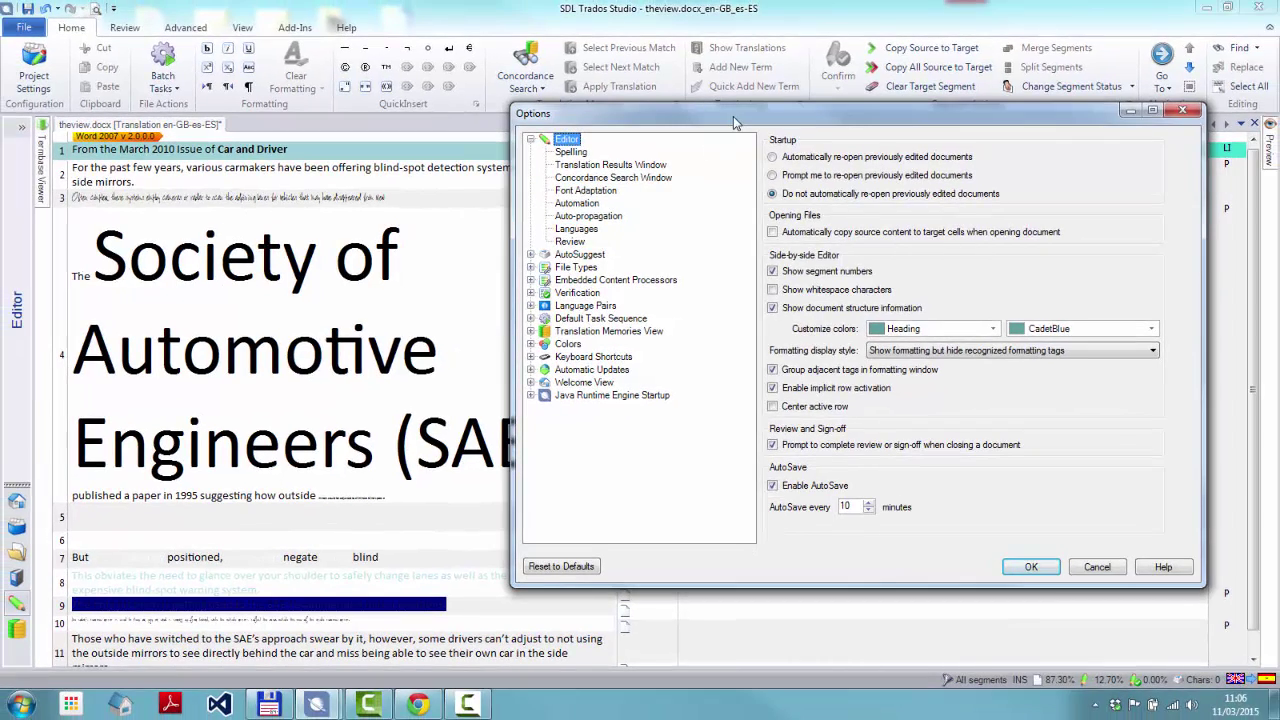
pyautogui.moveTo(733, 117); pyautogui.dragTo(652, 80)
pyautogui.click(820, 314)
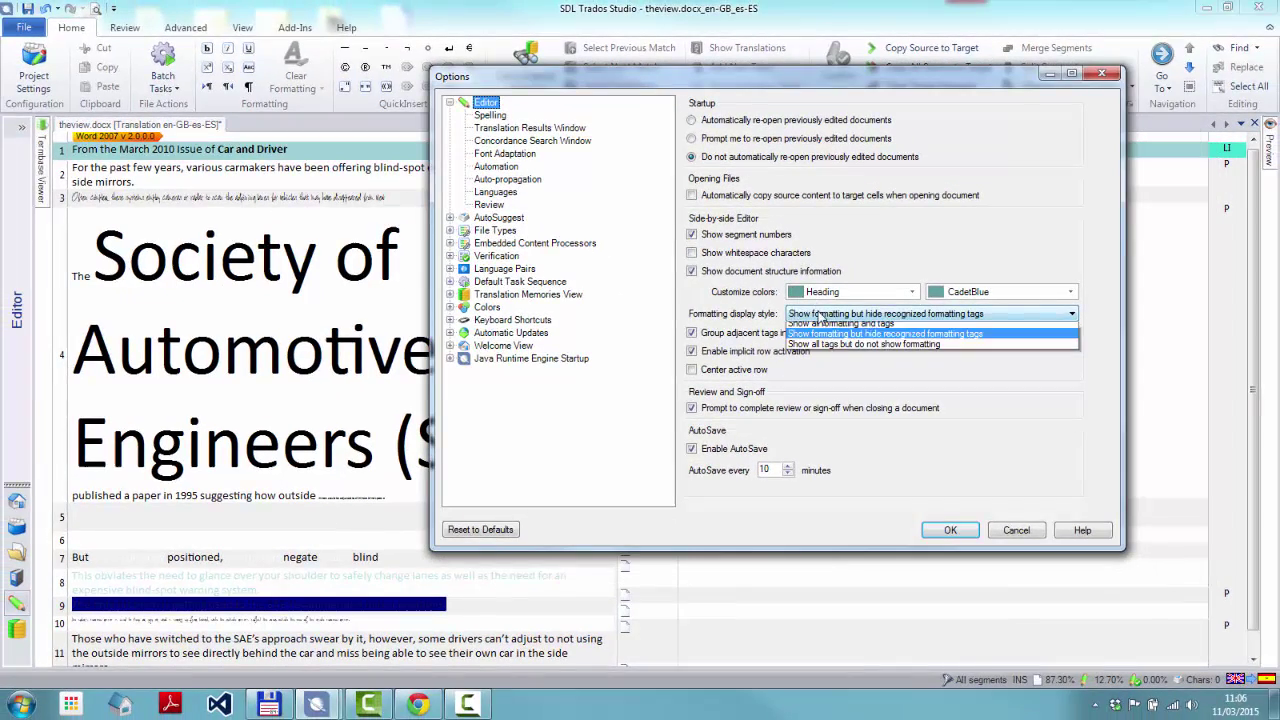
pyautogui.click(828, 350)
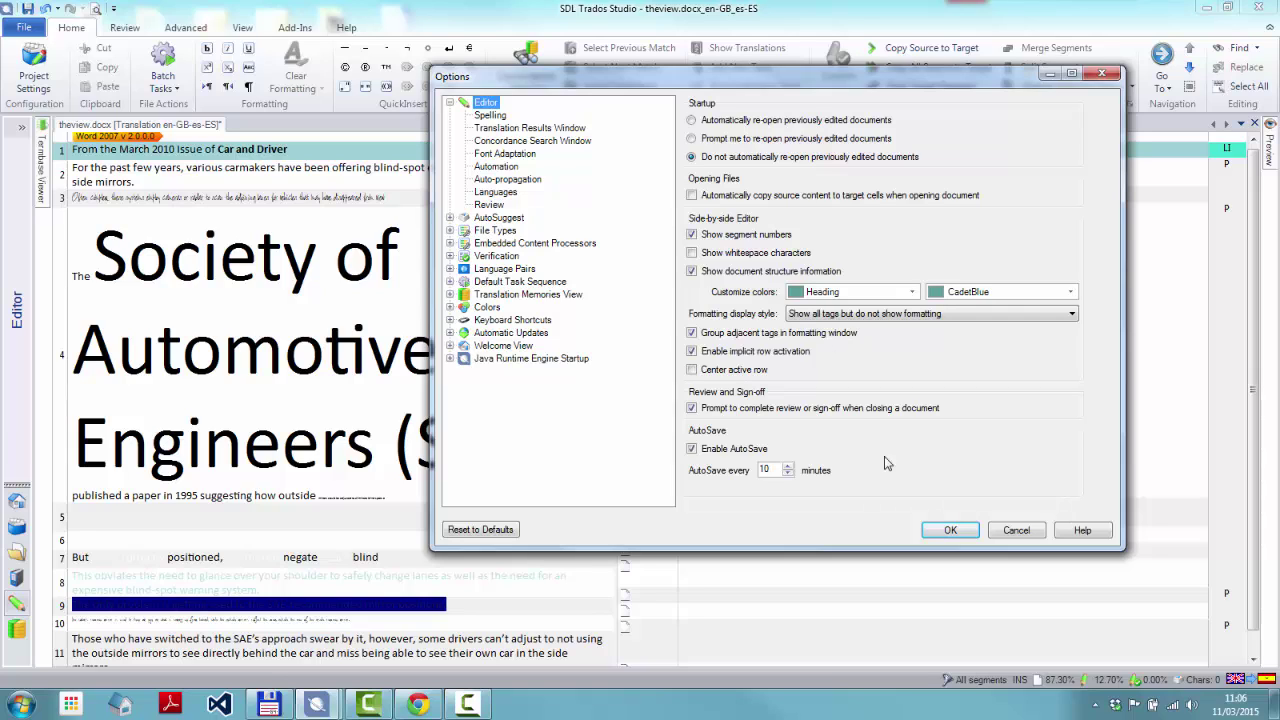
pyautogui.click(950, 531)
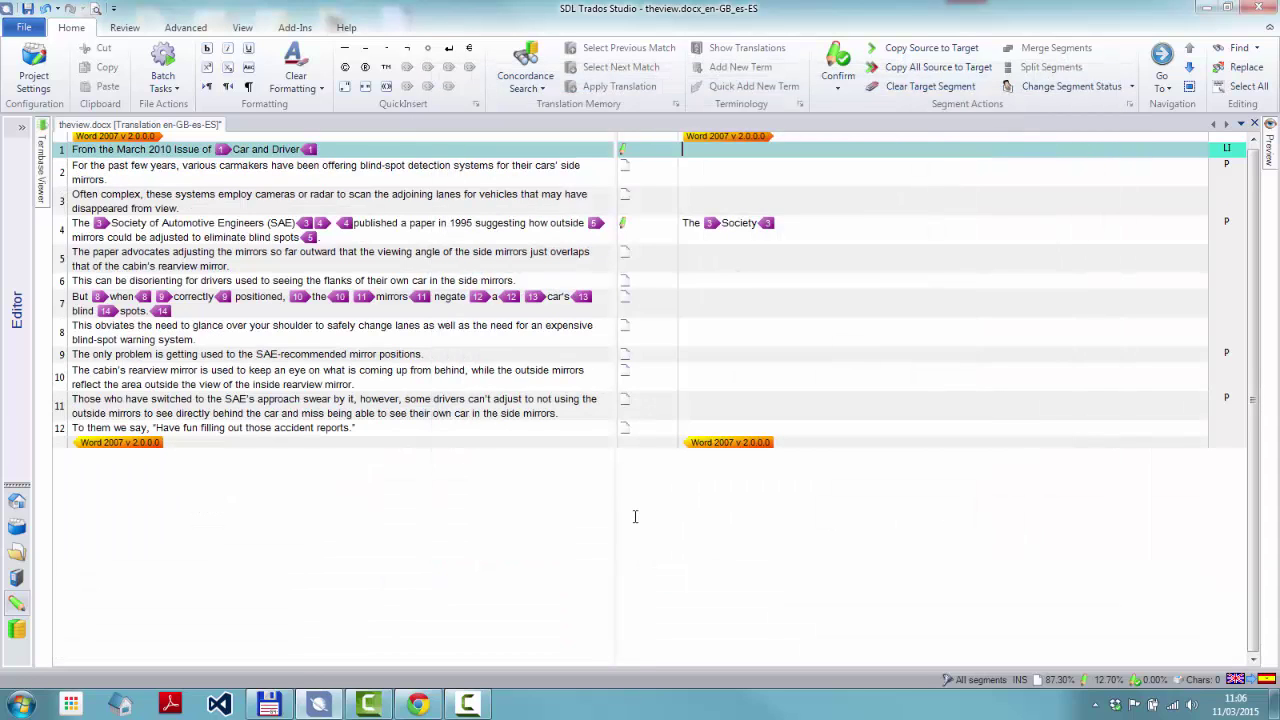
# - Enlarge the editor font a few steps with Font Adapt, then shrink it until all 12 segments fit
pyautogui.click(243, 28)
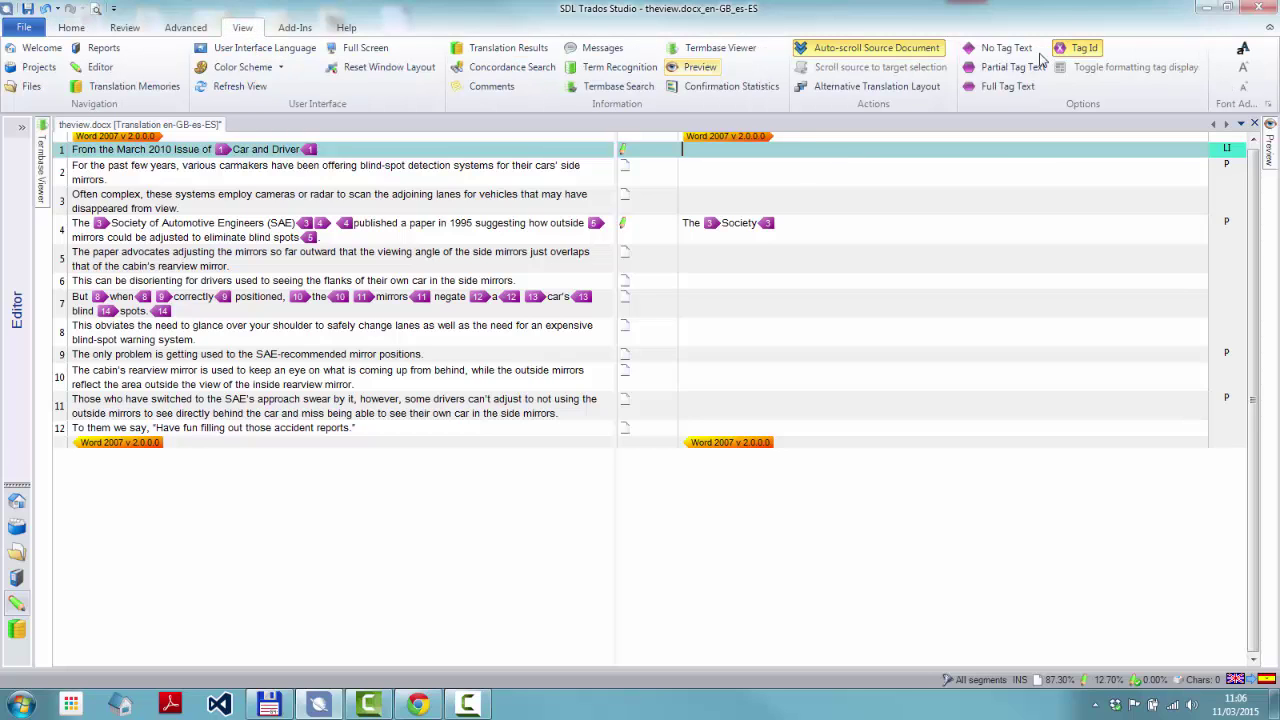
pyautogui.click(1243, 48)
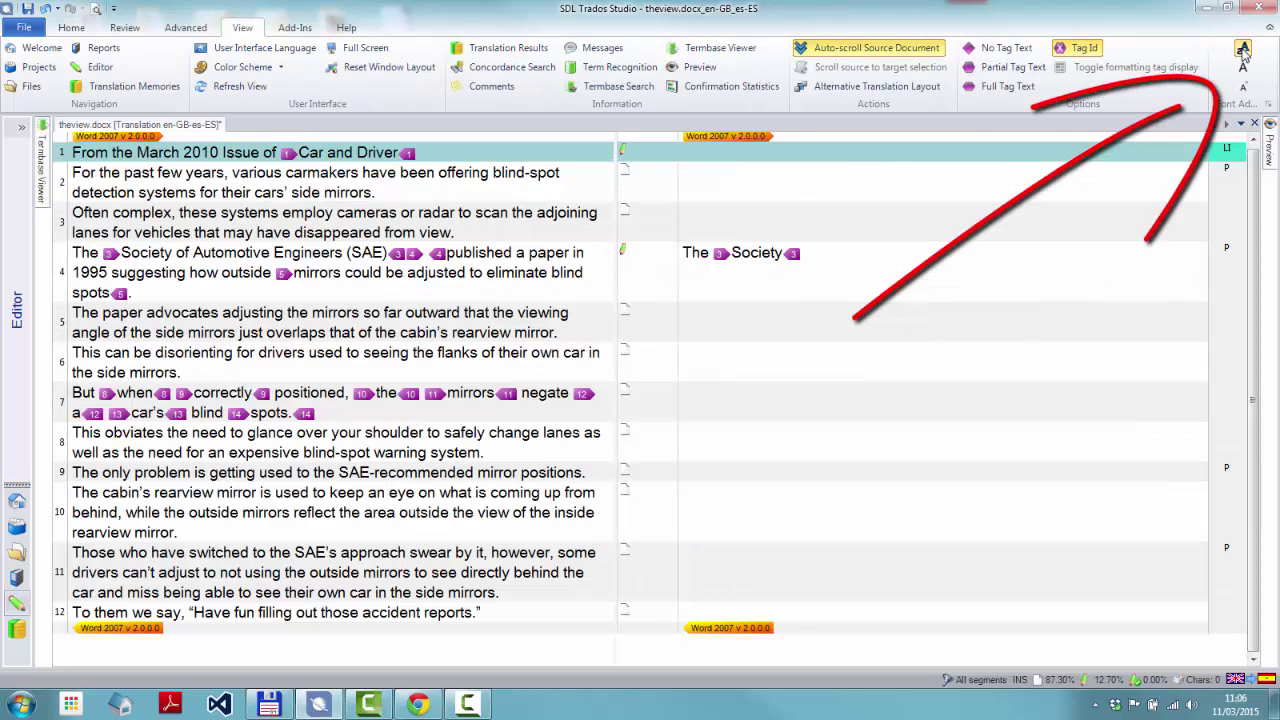
pyautogui.click(1243, 67)
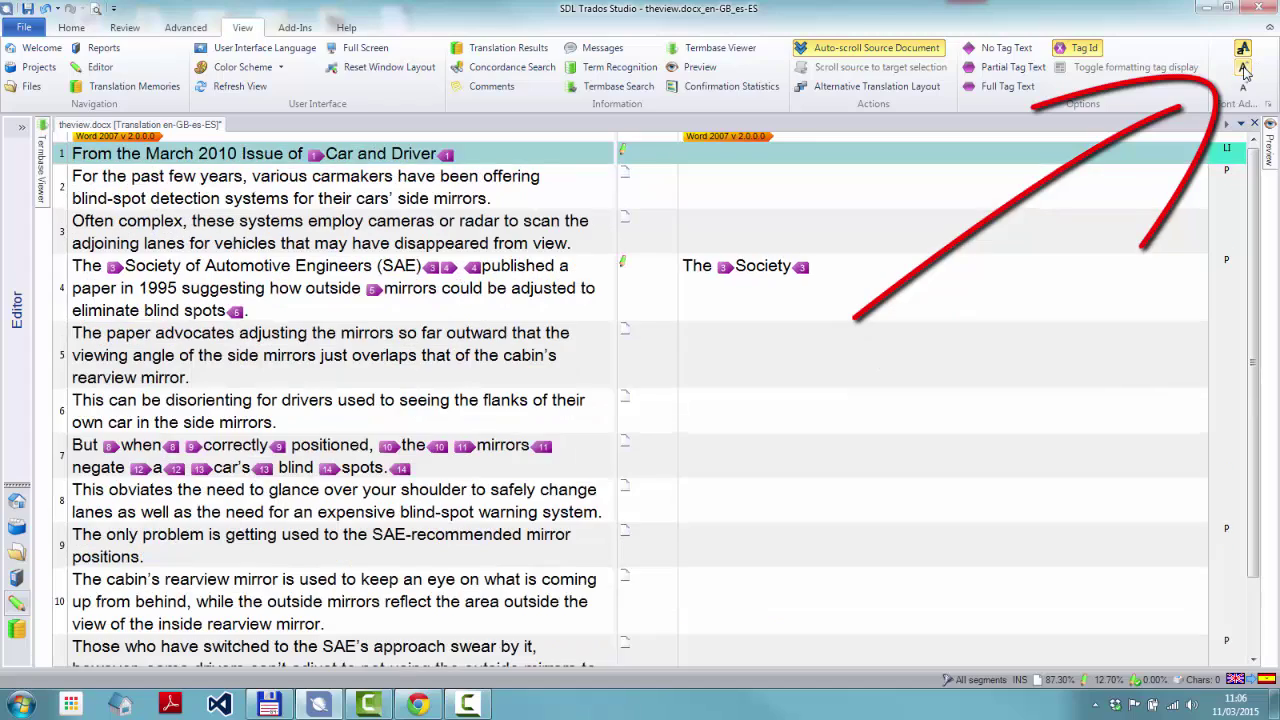
pyautogui.click(1243, 67)
pyautogui.click(1243, 67)
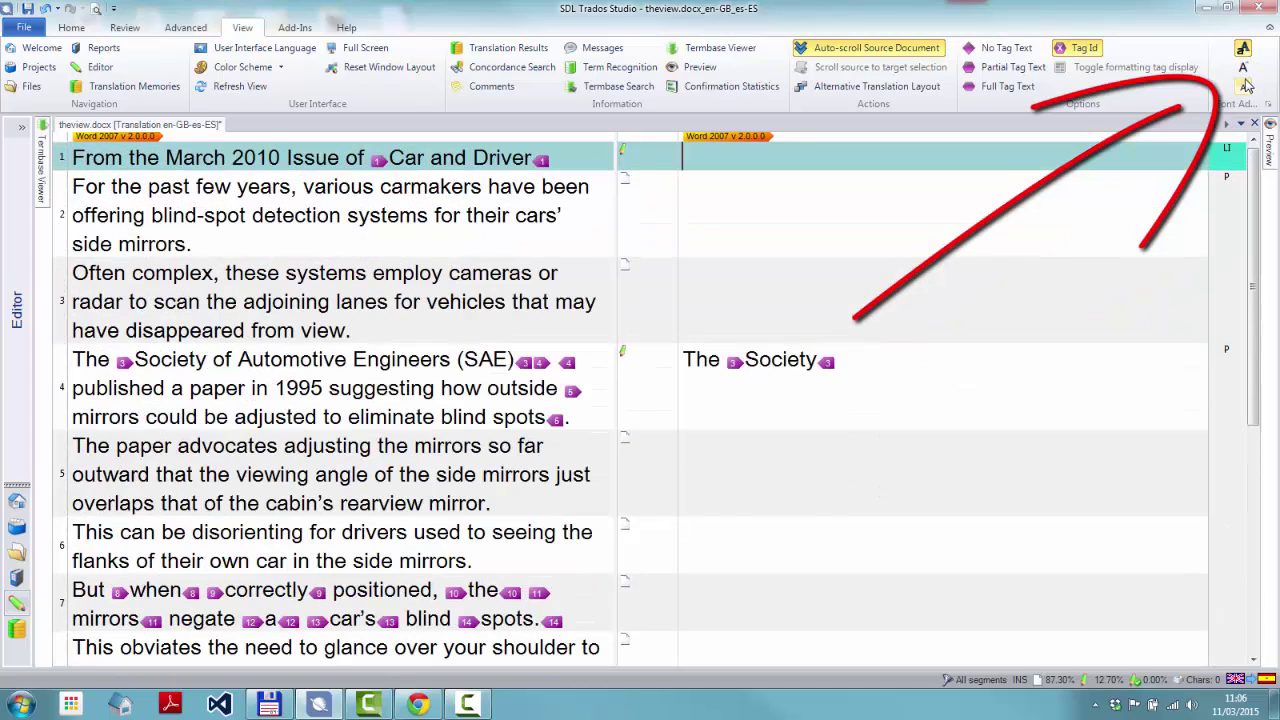
pyautogui.click(1245, 90)
pyautogui.click(1245, 90)
pyautogui.click(1245, 90)
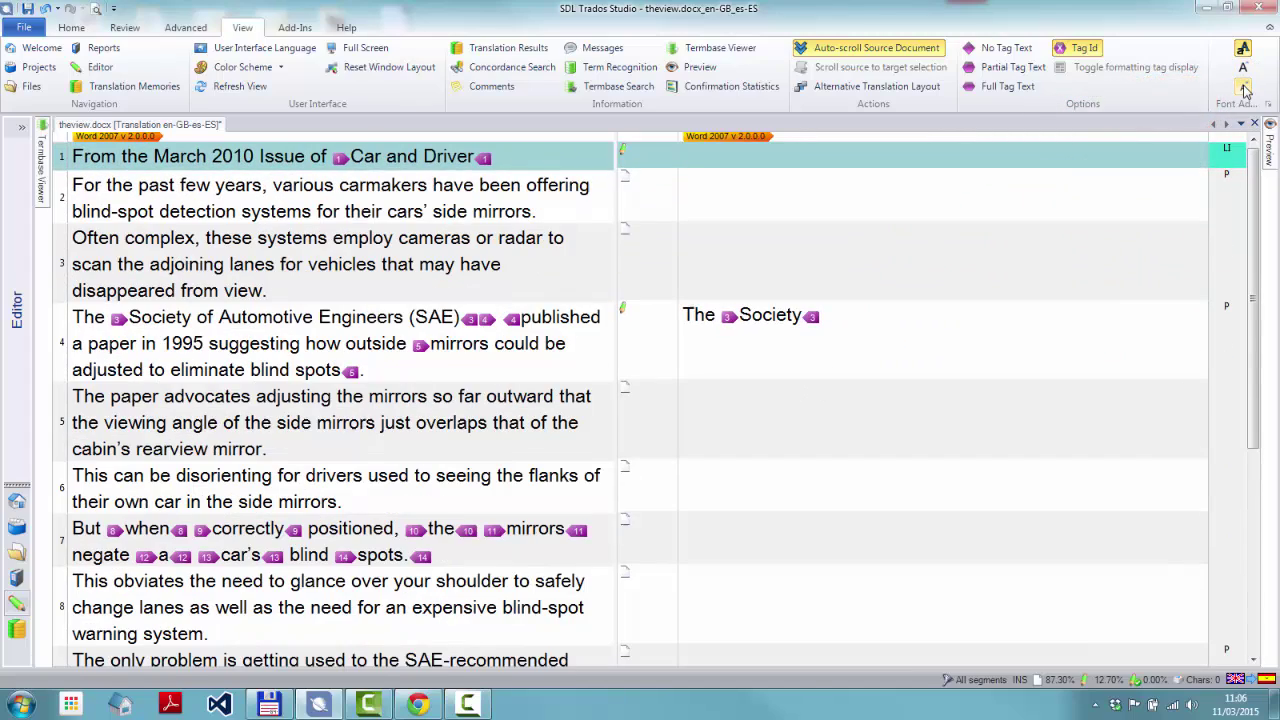
pyautogui.click(1245, 90)
pyautogui.click(1245, 90)
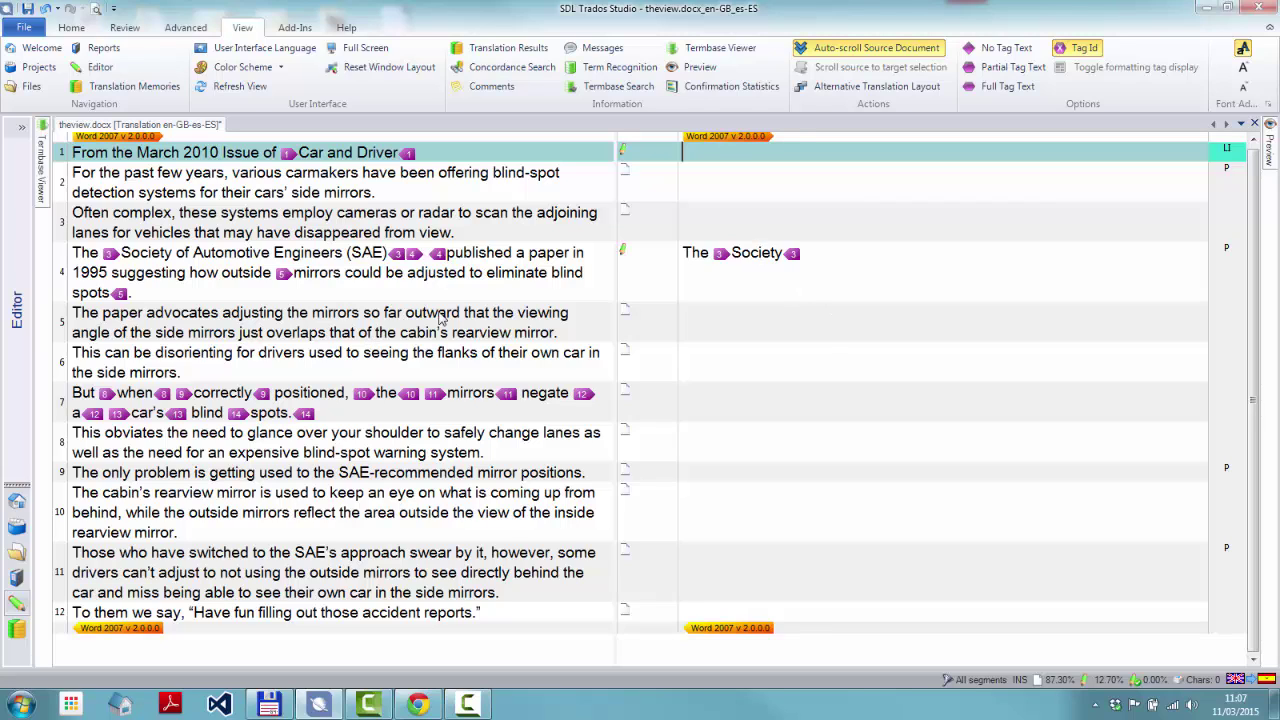
# - Shrink the editor text once more, then reset the Editor options to defaults and apply
pyautogui.click(1243, 57)
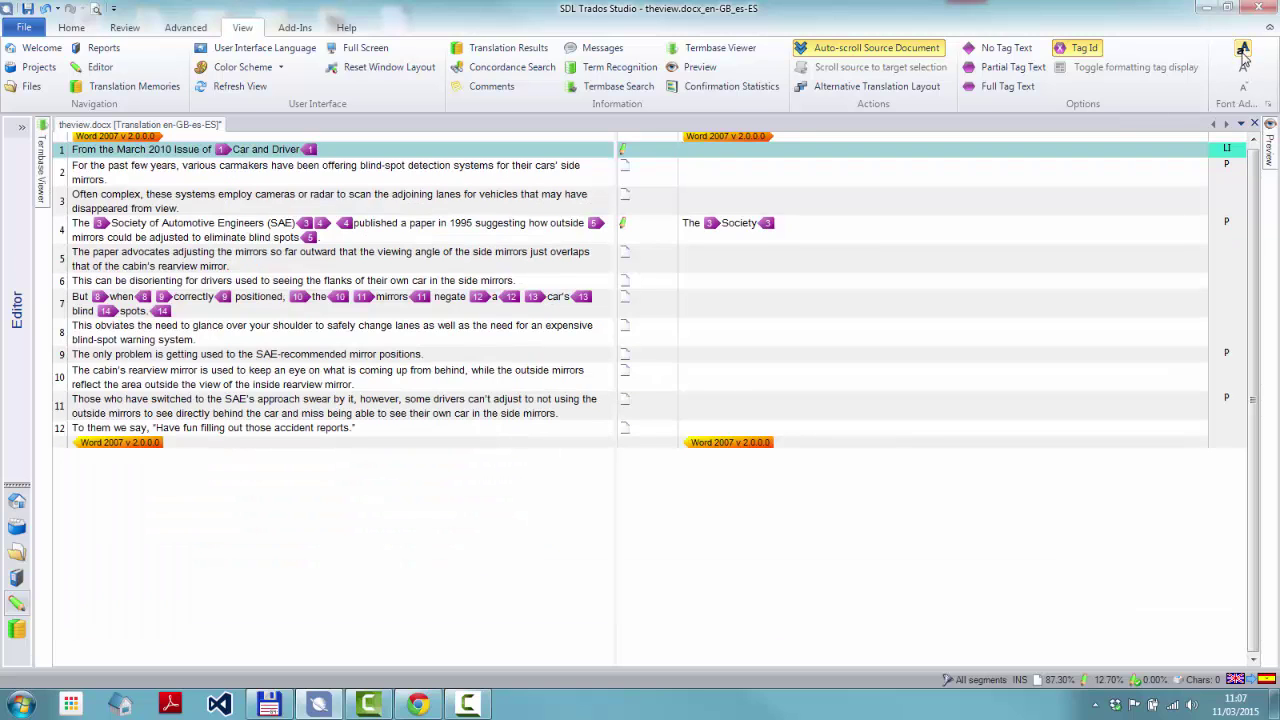
pyautogui.click(38, 27)
pyautogui.click(44, 462)
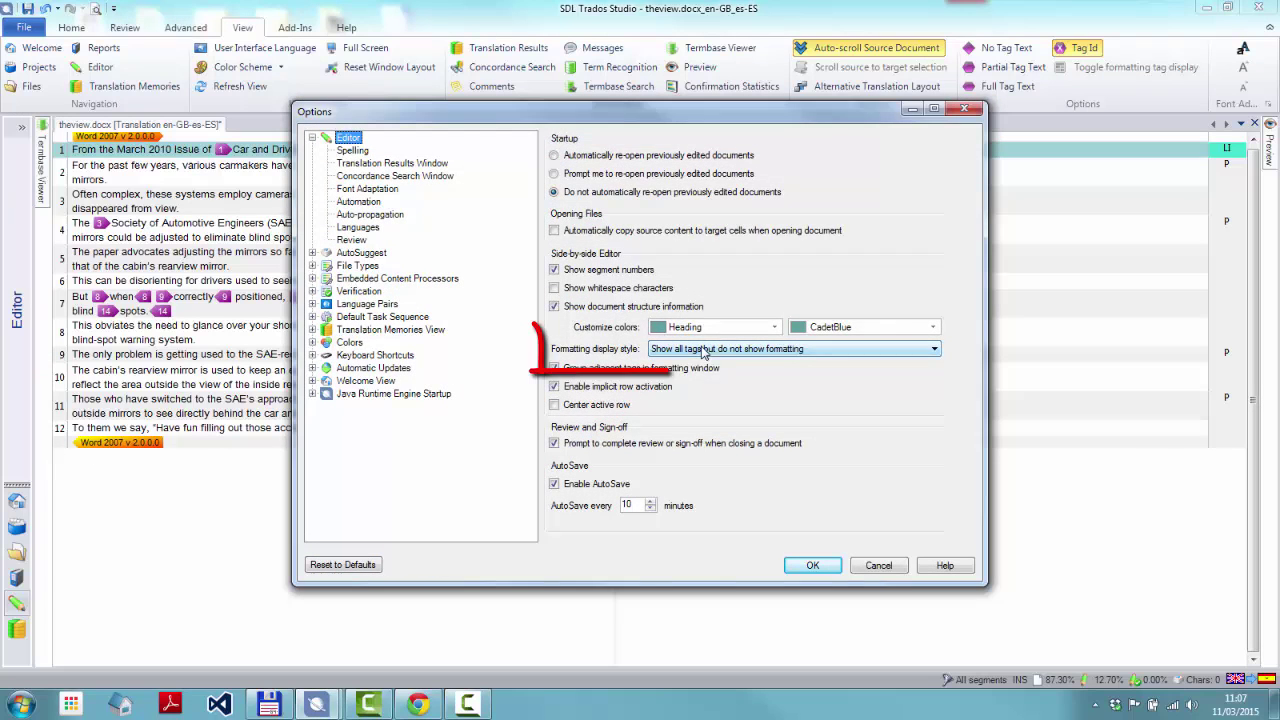
pyautogui.click(331, 566)
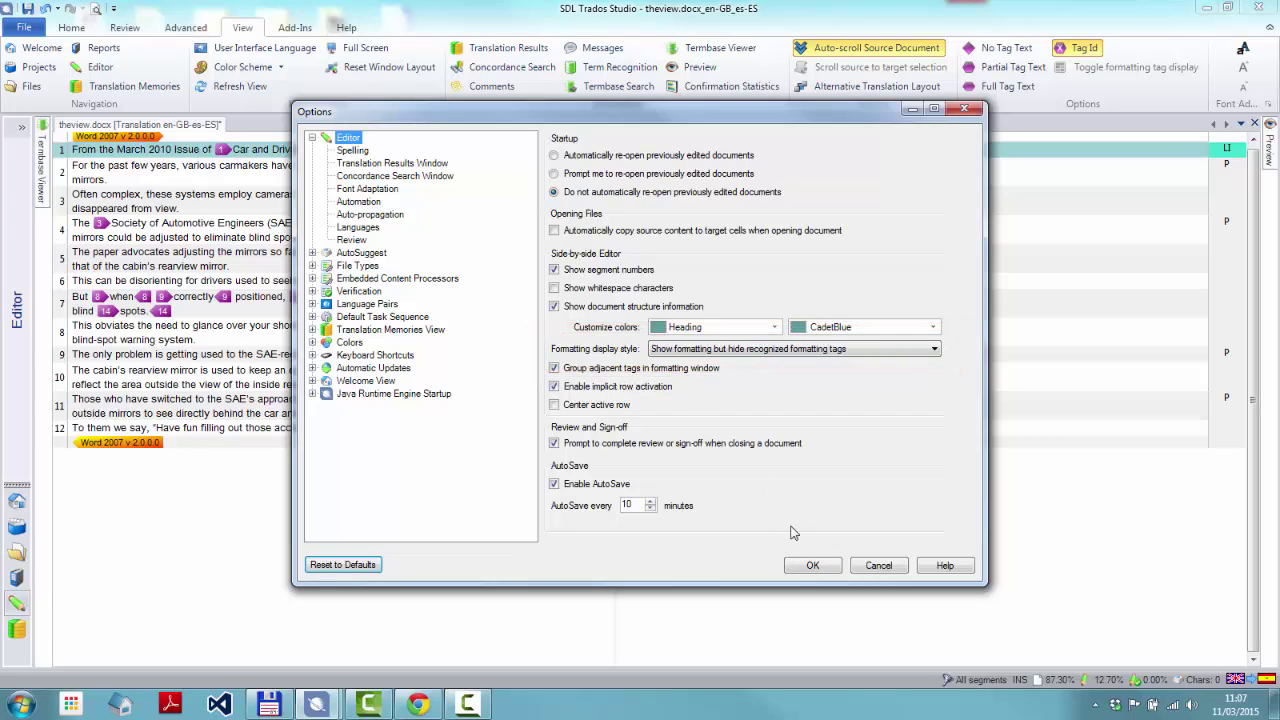
pyautogui.click(811, 566)
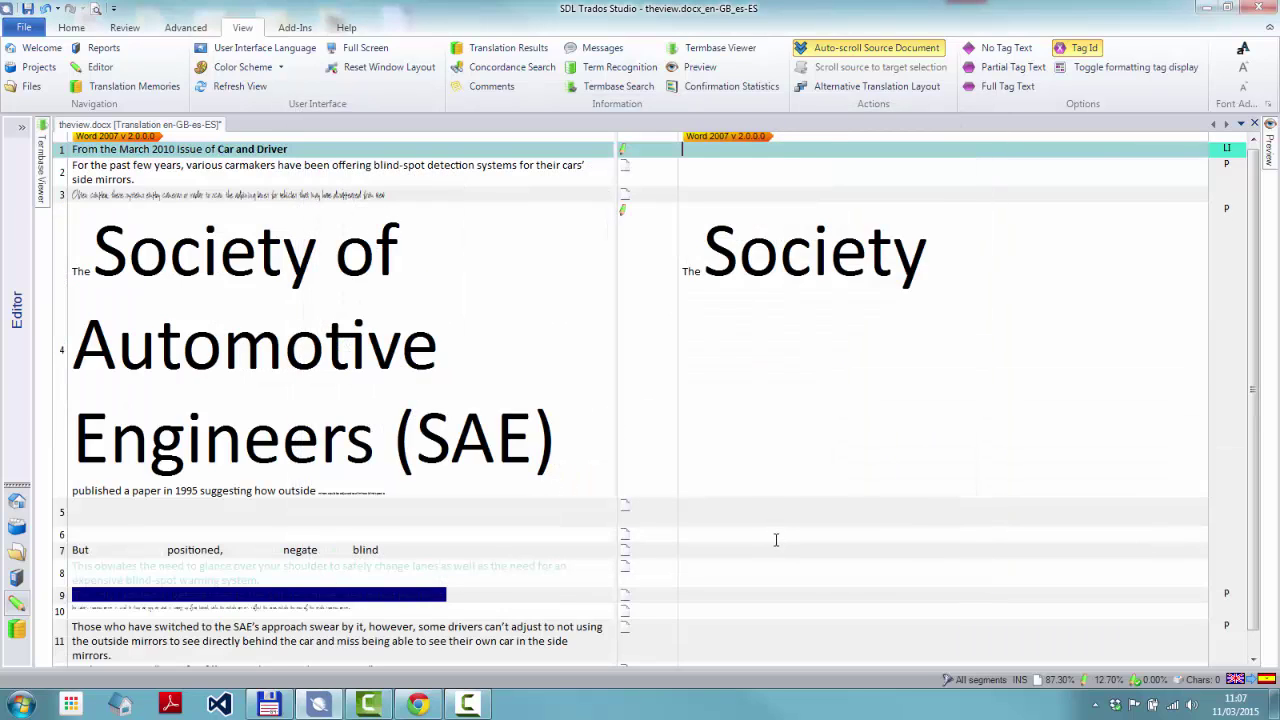
# - Change the active segment background colour from PowderBlue to GreenYellow in the Colors options
pyautogui.click(31, 36)
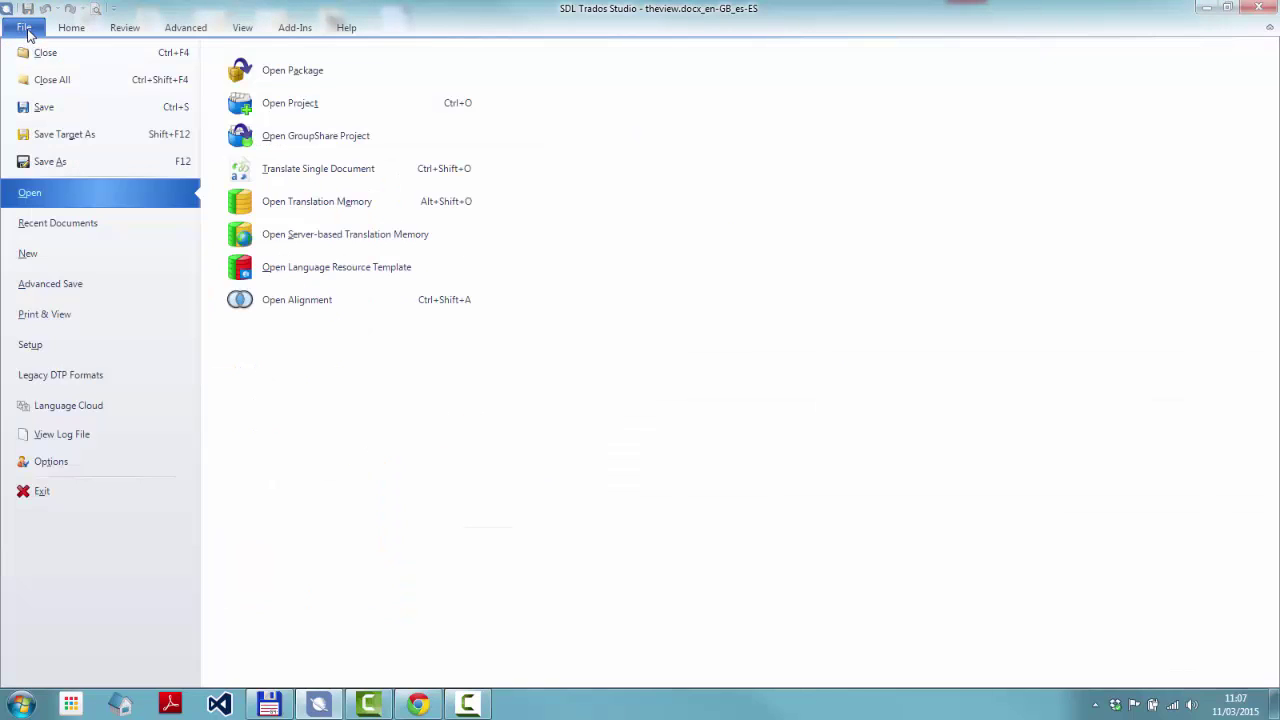
pyautogui.click(70, 464)
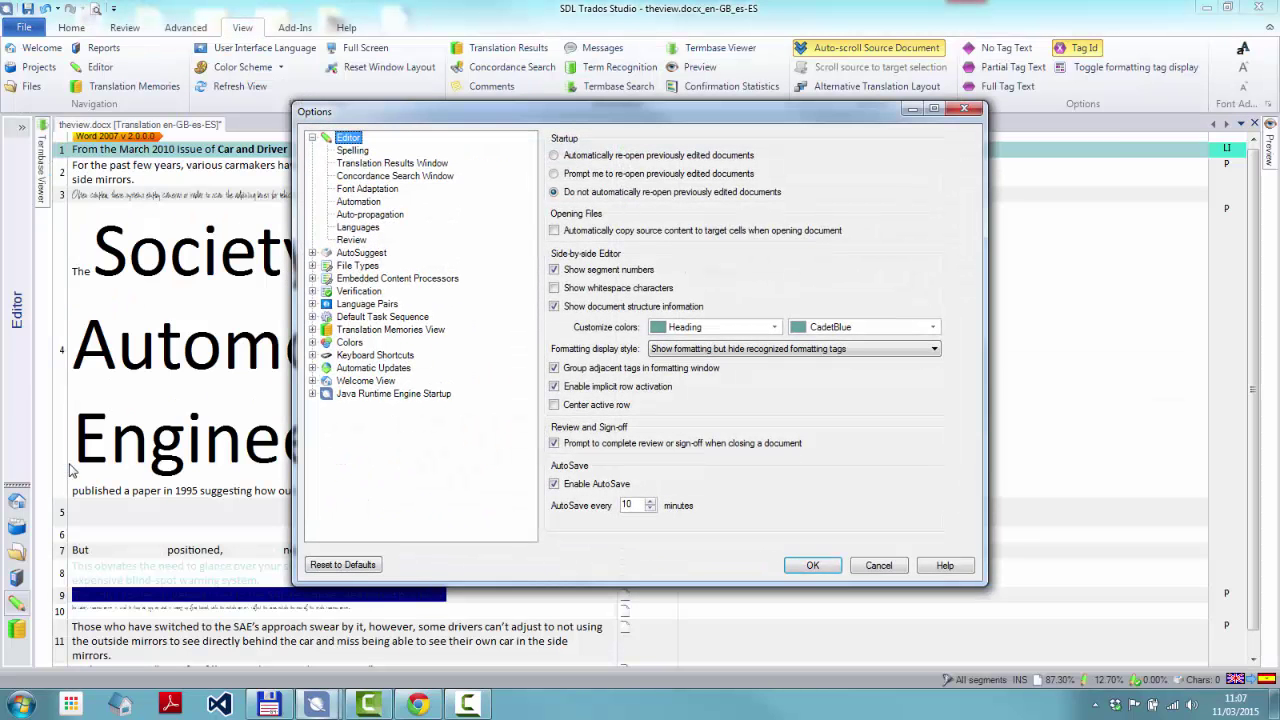
pyautogui.click(349, 343)
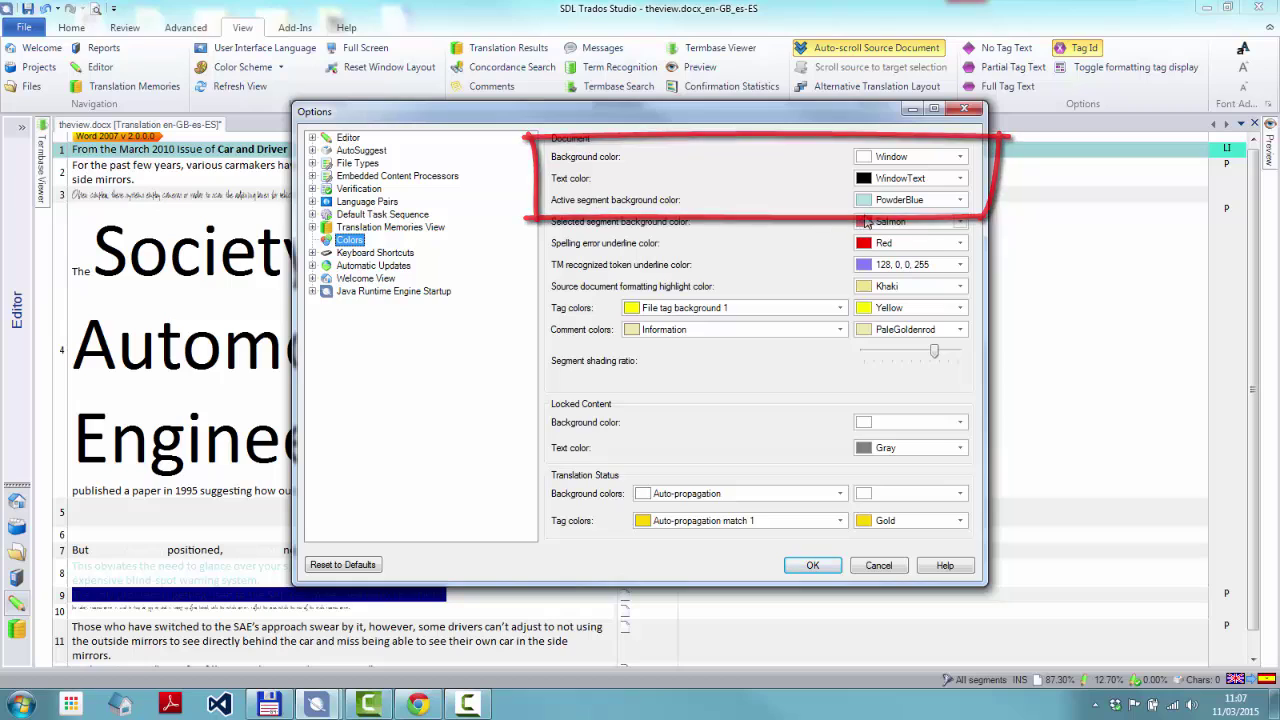
pyautogui.click(959, 201)
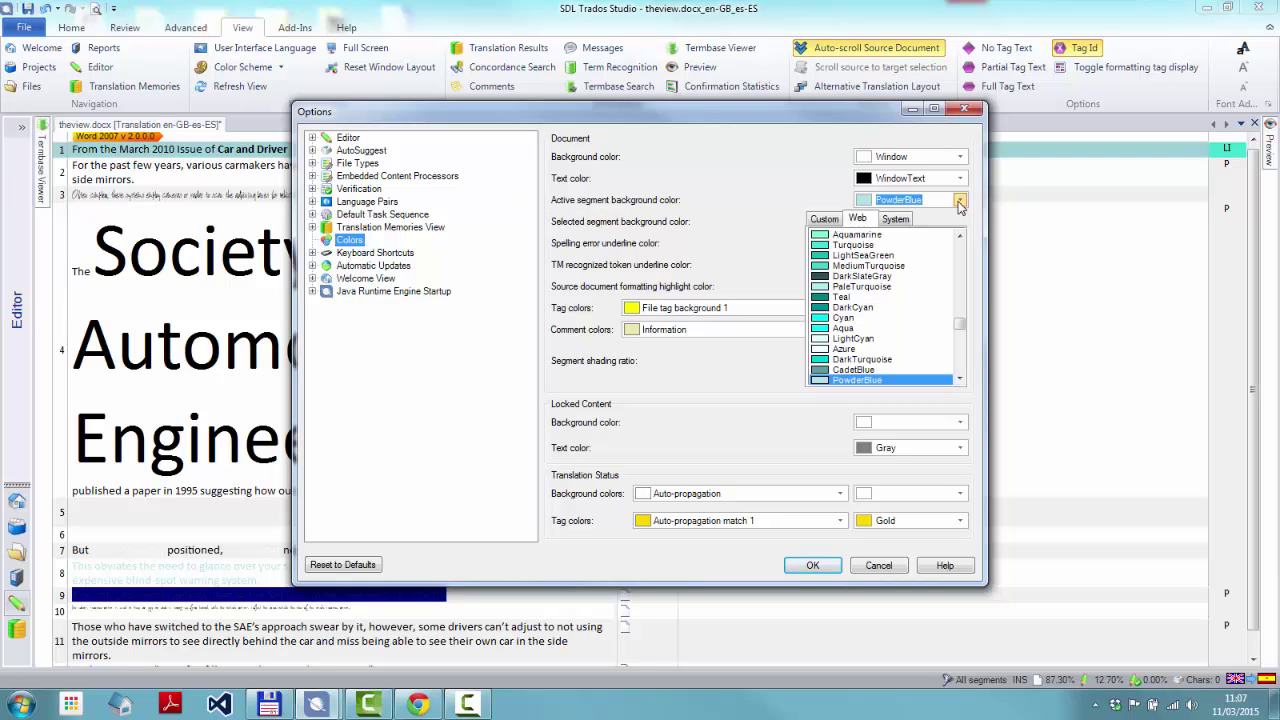
pyautogui.moveTo(962, 323); pyautogui.dragTo(960, 305)
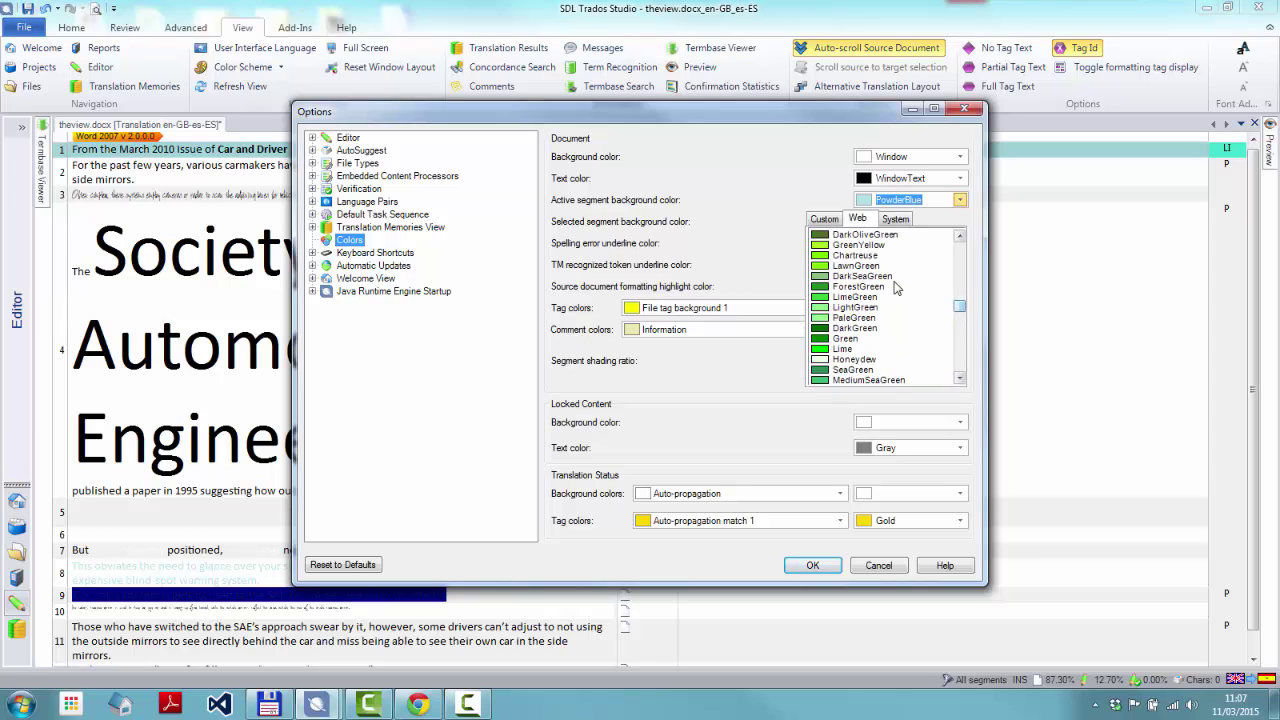
pyautogui.click(877, 245)
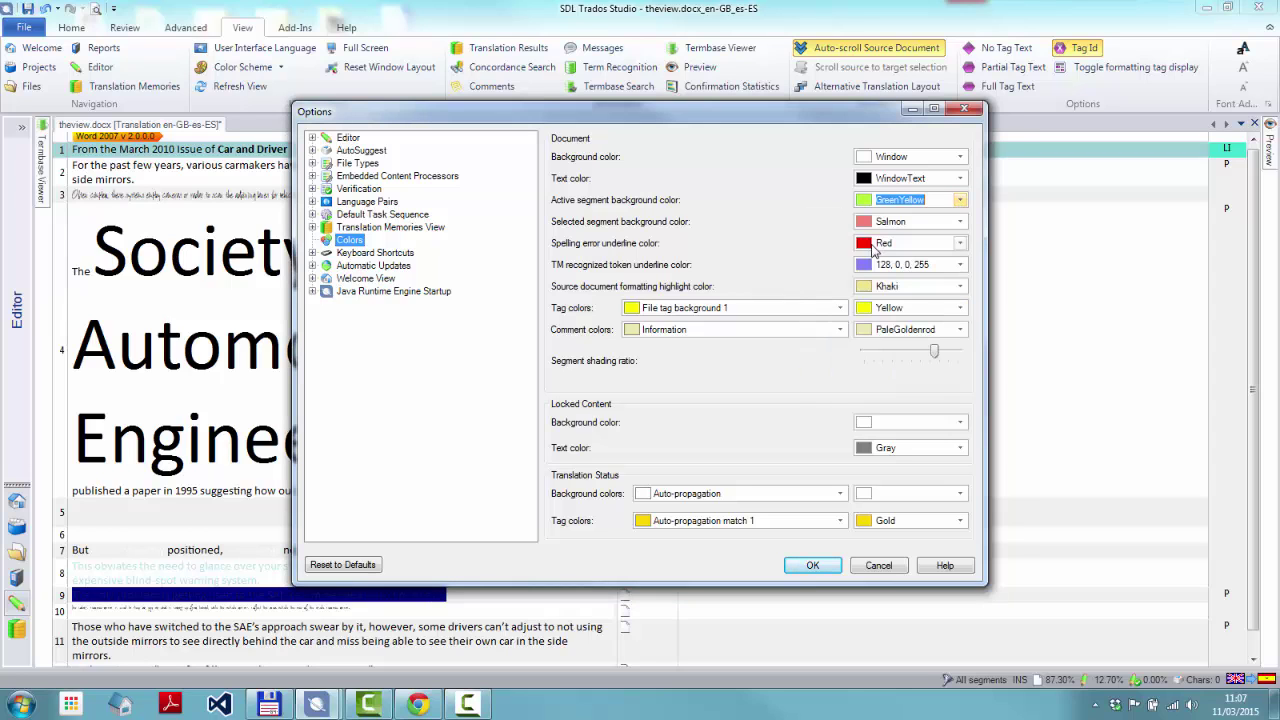
pyautogui.click(828, 568)
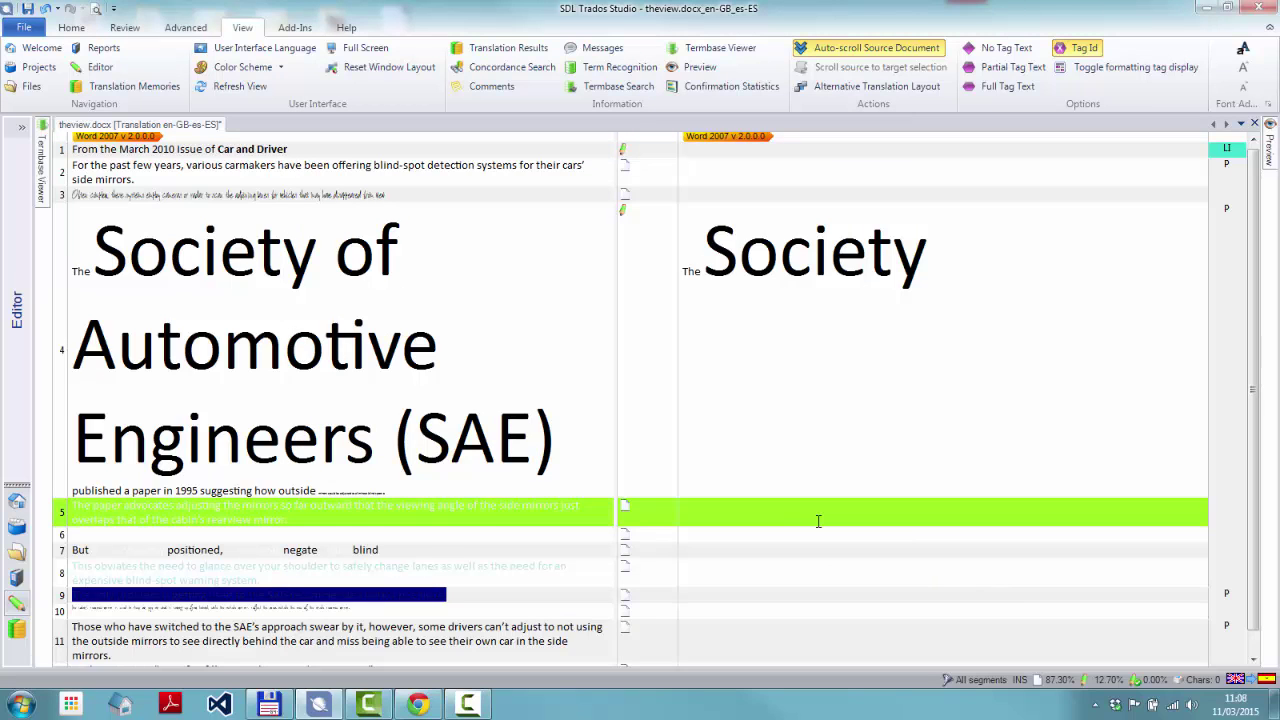
# - Change the active segment background colour from GreenYellow to DarkBlue in Options > Colors
pyautogui.press('Down')
pyautogui.press('Down')
pyautogui.press('Down')
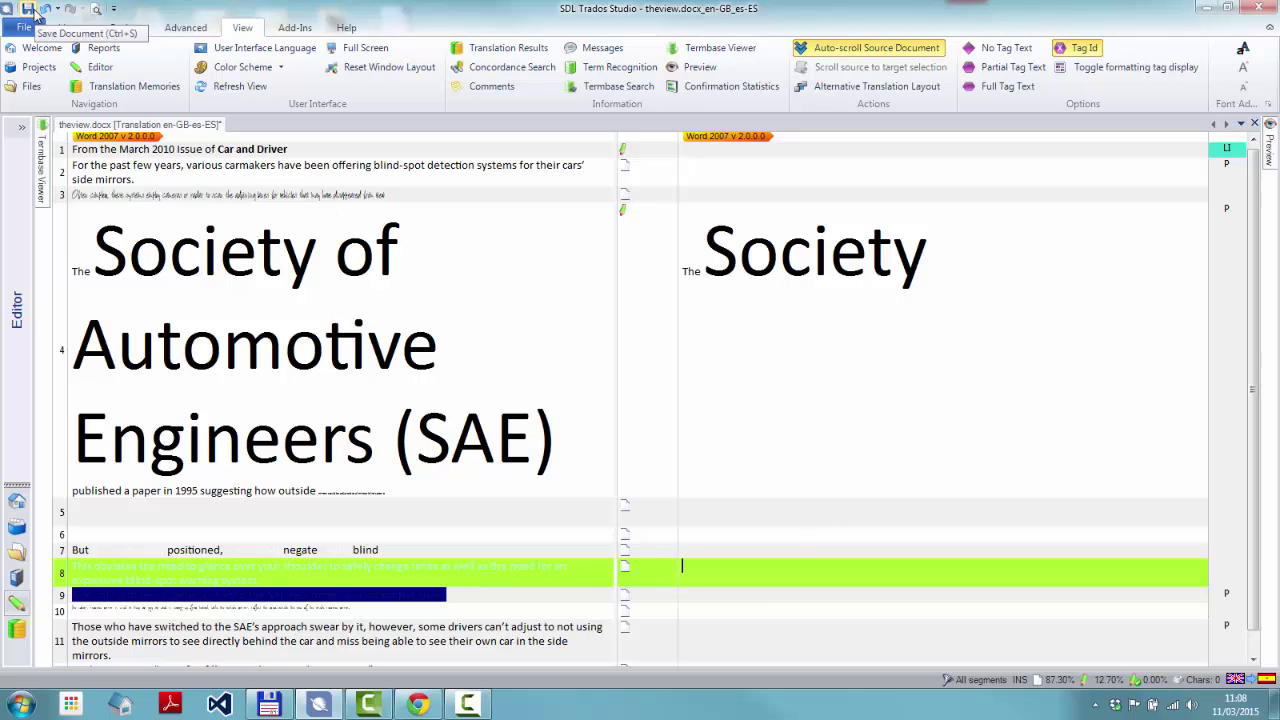
pyautogui.click(28, 24)
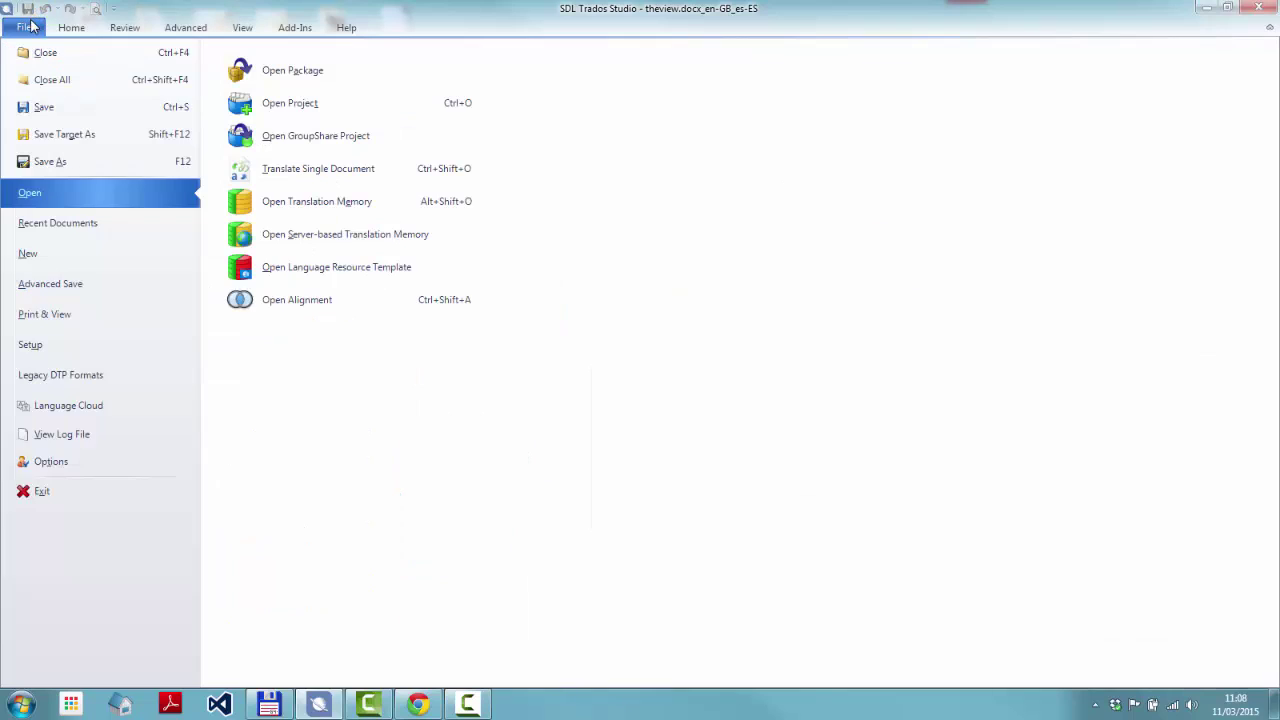
pyautogui.click(90, 461)
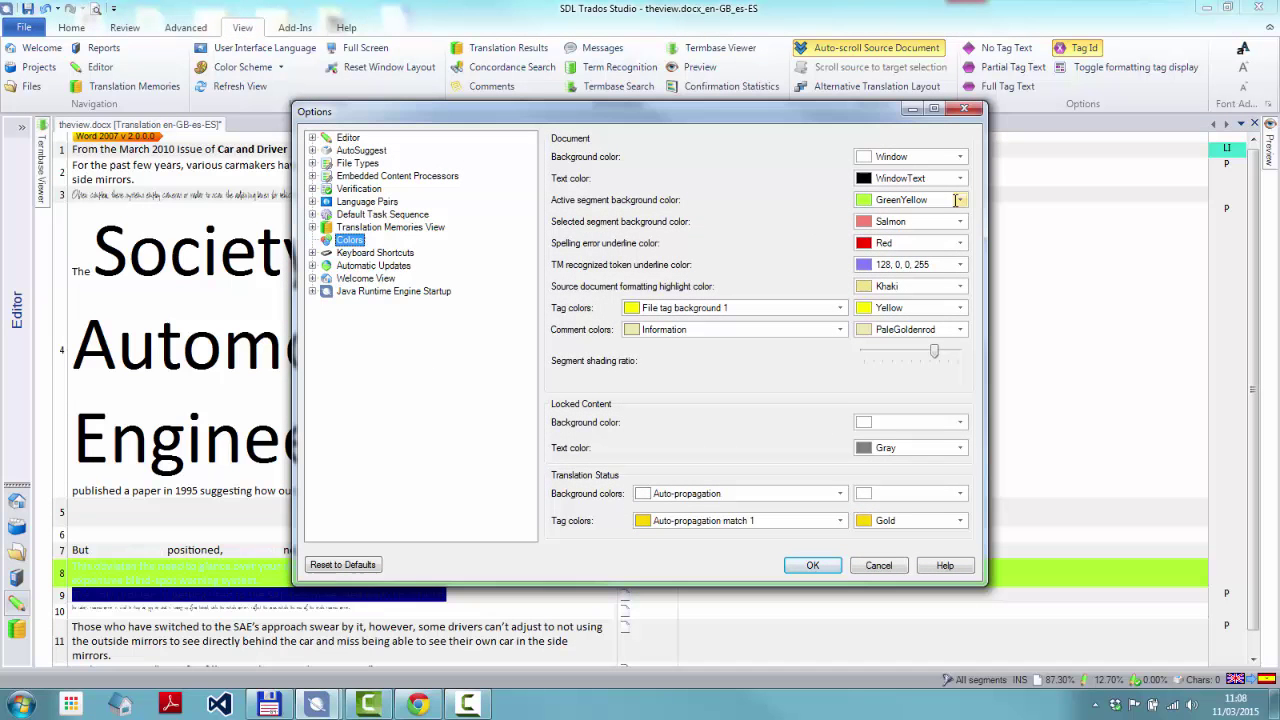
pyautogui.click(956, 200)
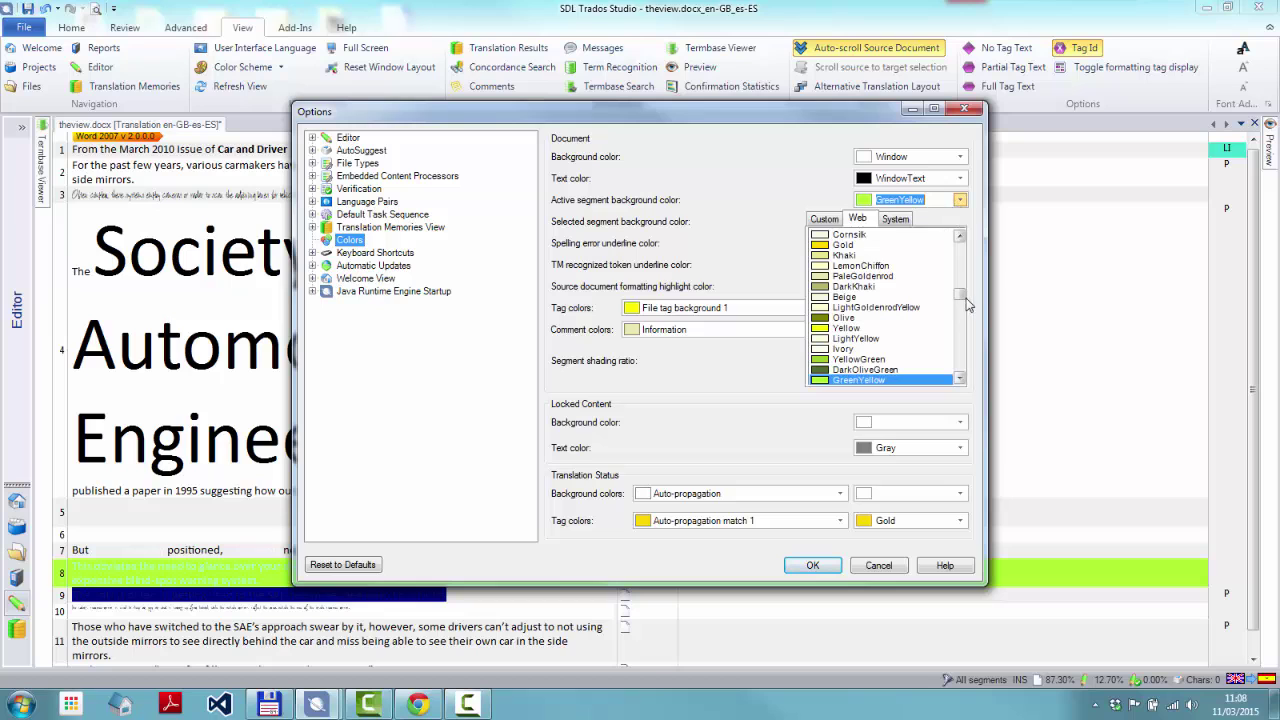
pyautogui.moveTo(963, 302); pyautogui.dragTo(958, 355)
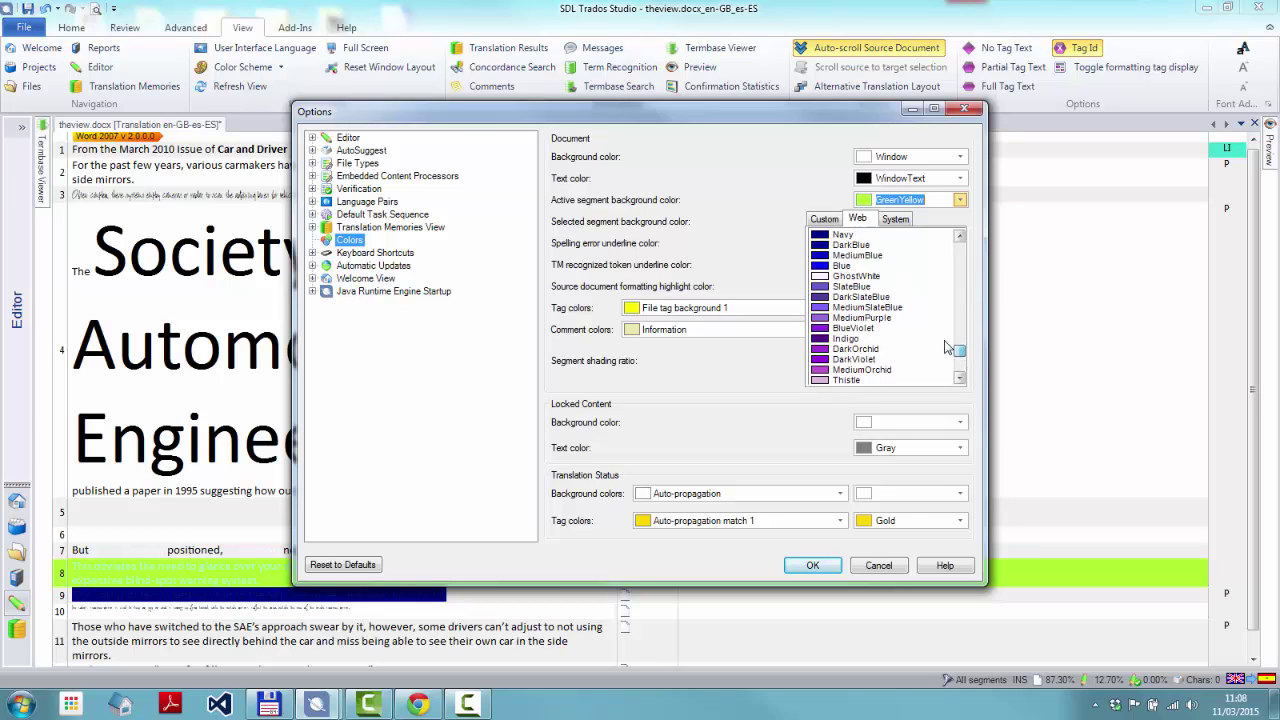
pyautogui.click(851, 246)
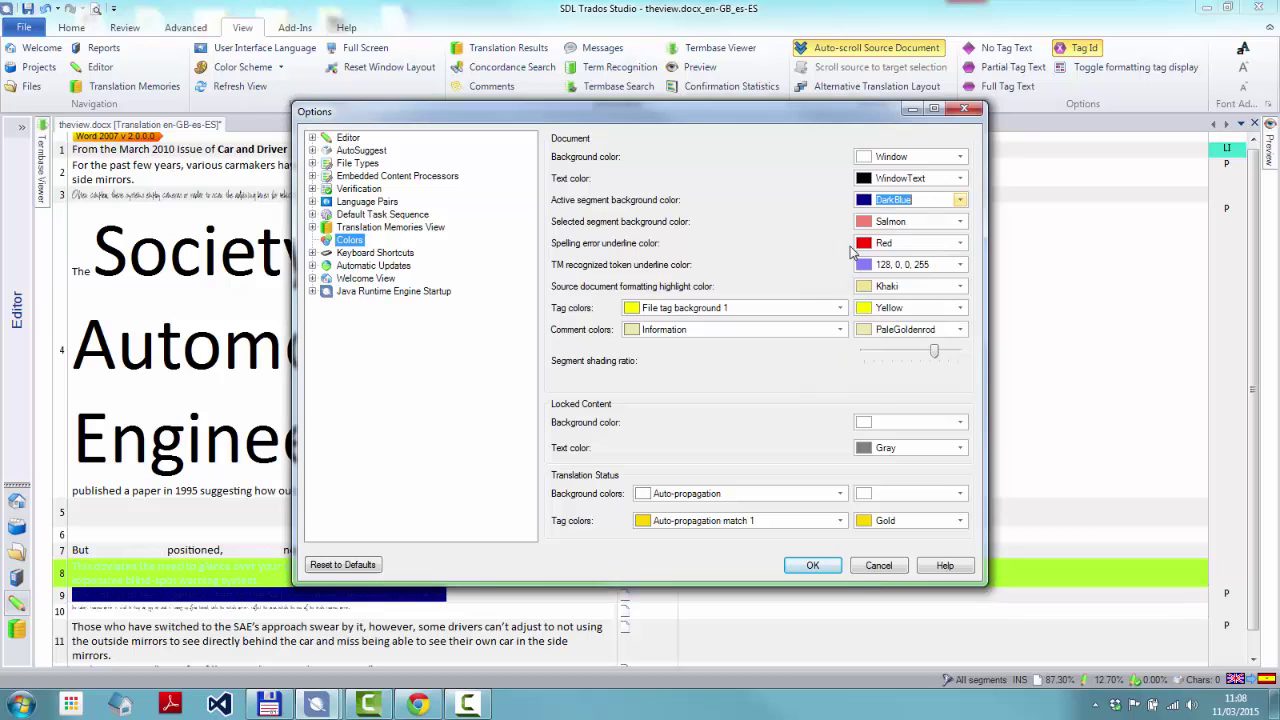
pyautogui.click(812, 566)
# - Preview the DarkBlue highlight on segment 6 and its neighbouring segments
pyautogui.click(851, 531)
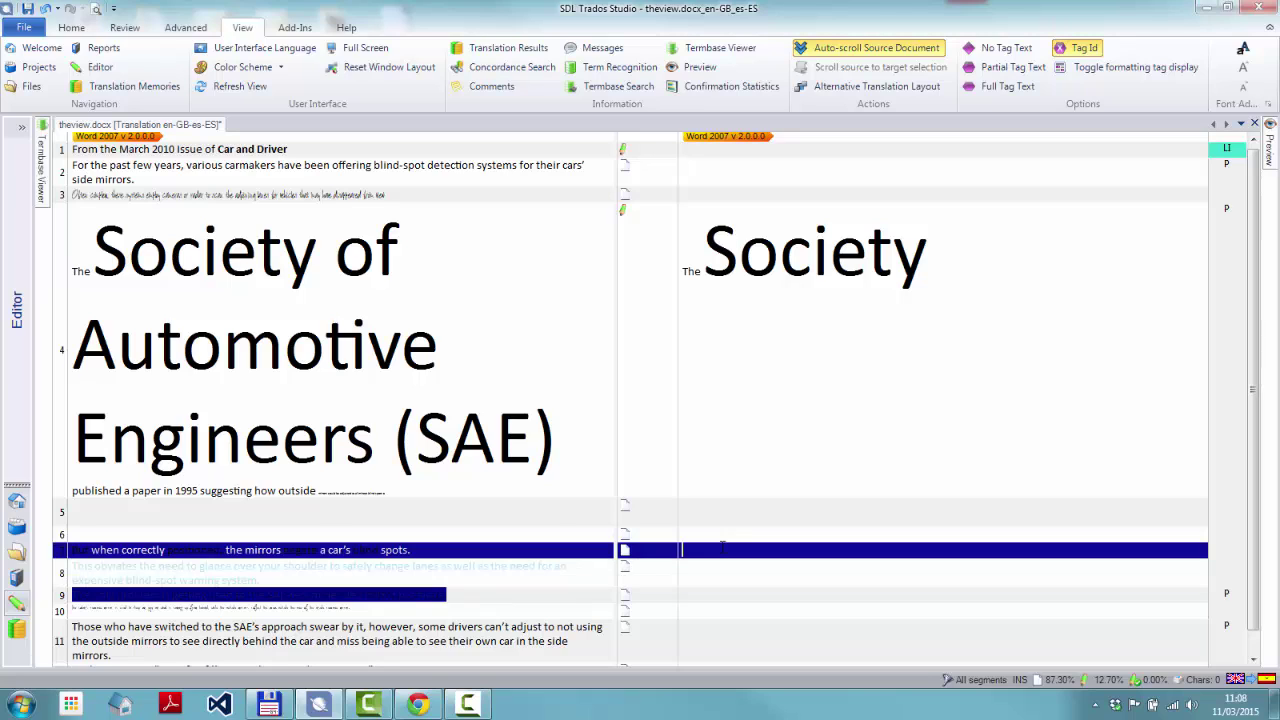
pyautogui.press('Up')
pyautogui.press('Down')
pyautogui.press('Down')
pyautogui.press('Down')
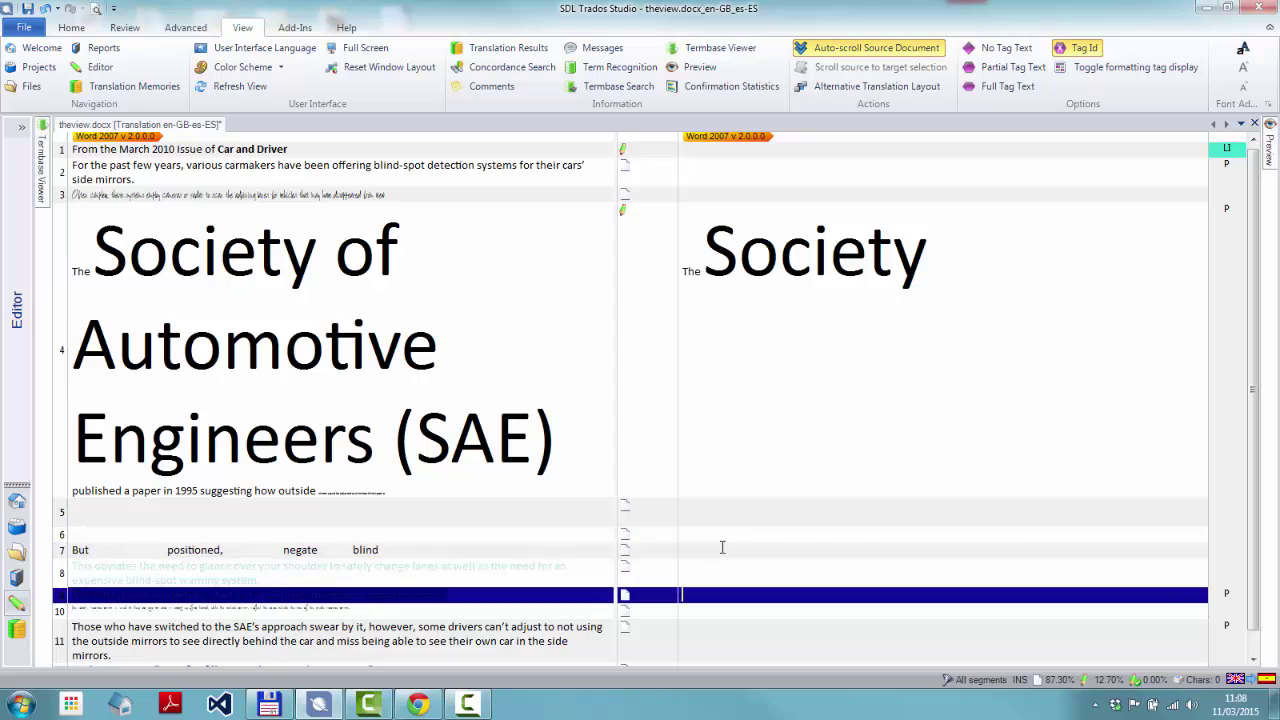
pyautogui.press('Up')
pyautogui.press('Up')
pyautogui.press('Up')
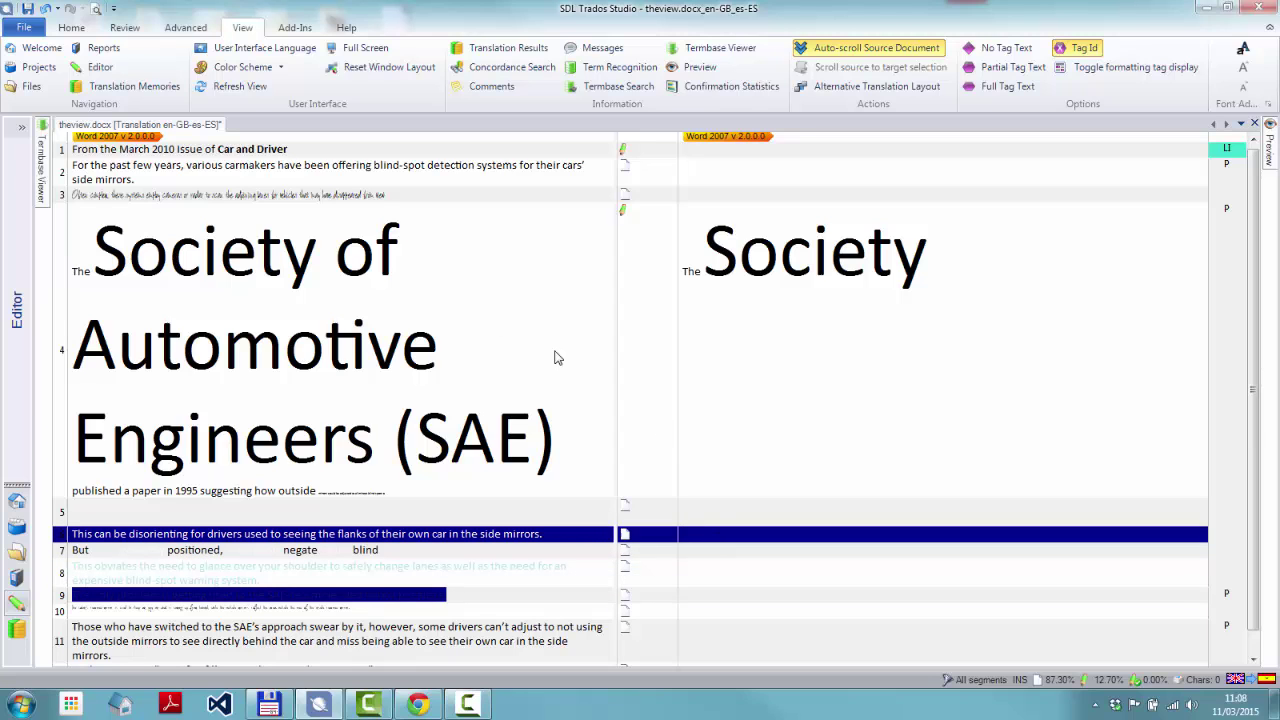
# - Set the active segment background colour back to PowderBlue
pyautogui.click(23, 27)
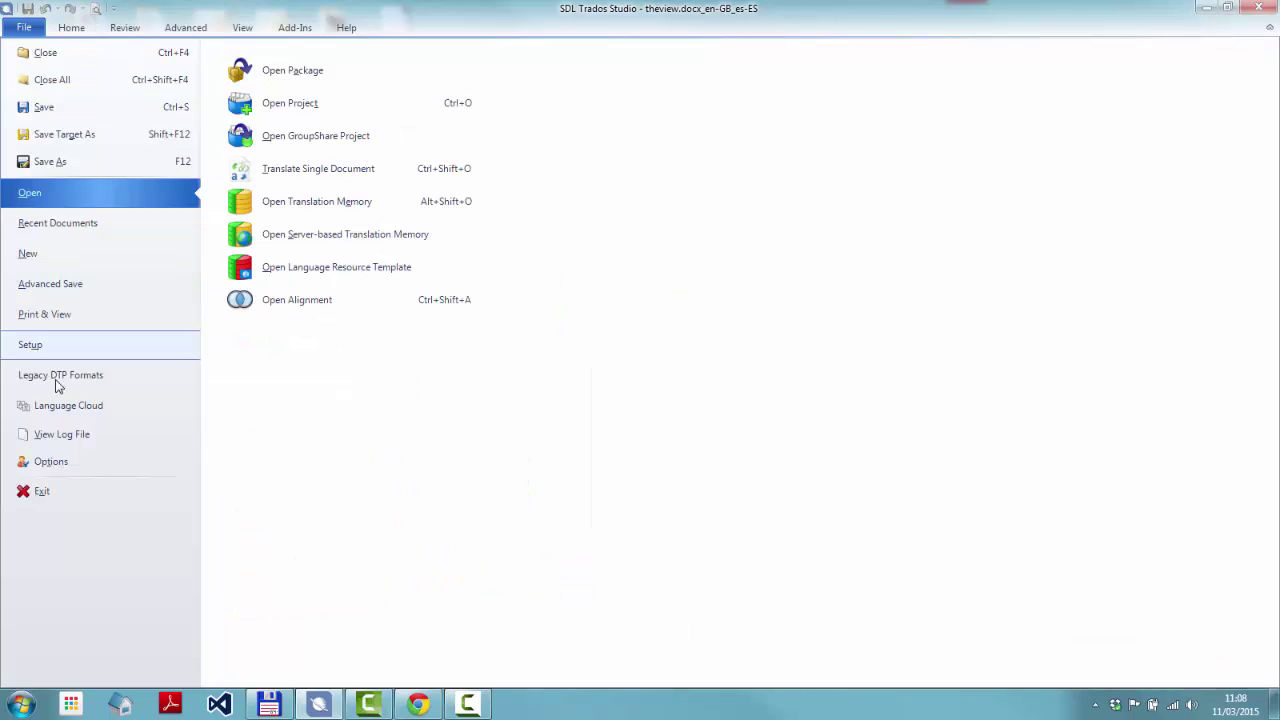
pyautogui.click(50, 462)
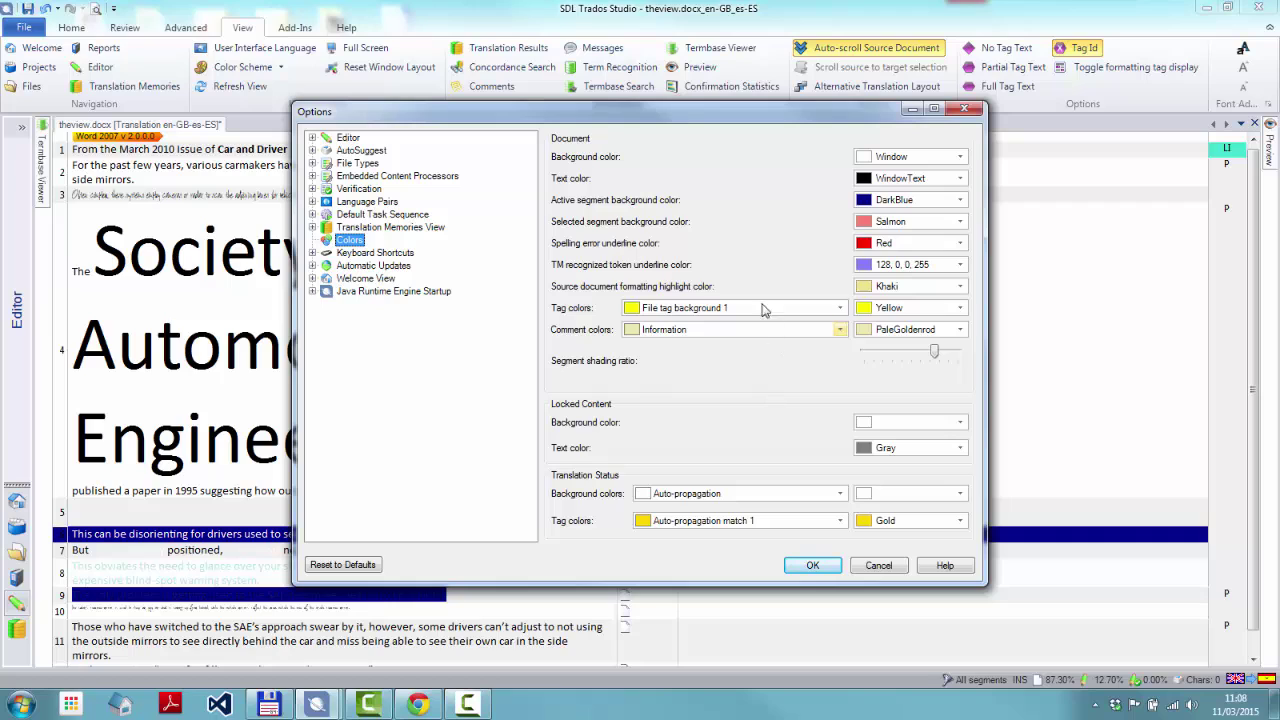
pyautogui.click(960, 201)
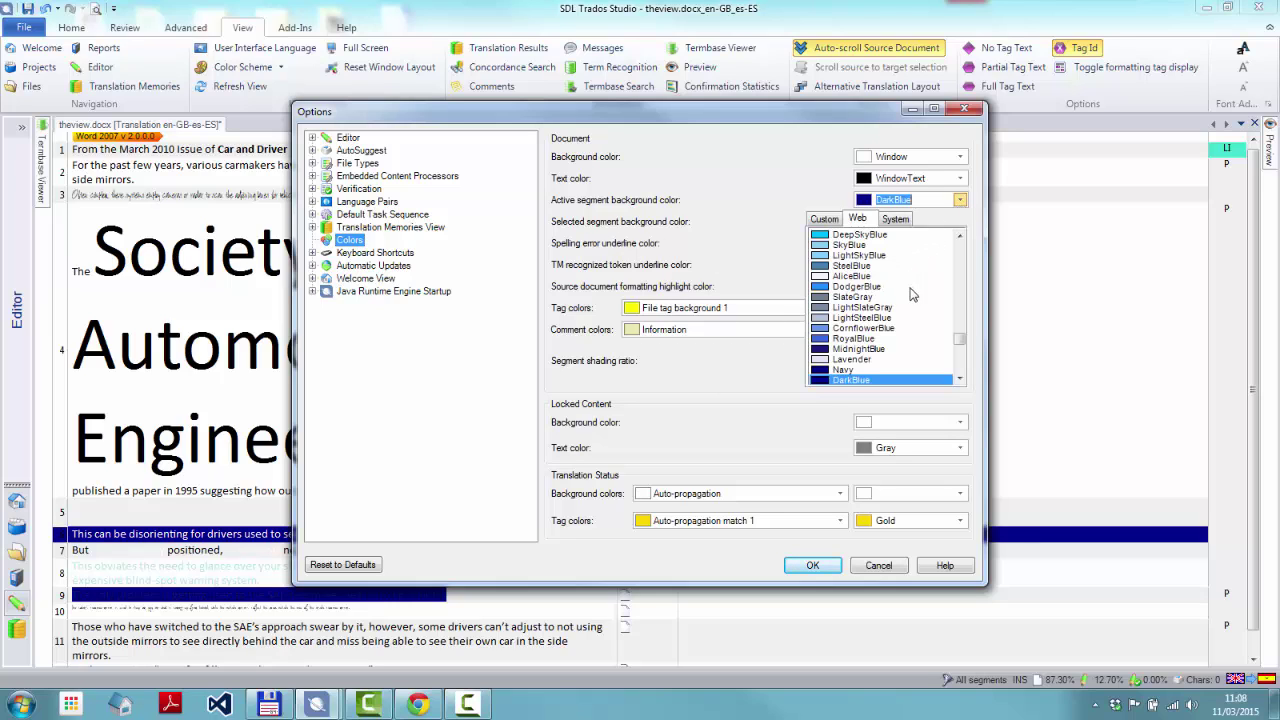
pyautogui.moveTo(955, 339); pyautogui.dragTo(957, 334)
pyautogui.click(880, 268)
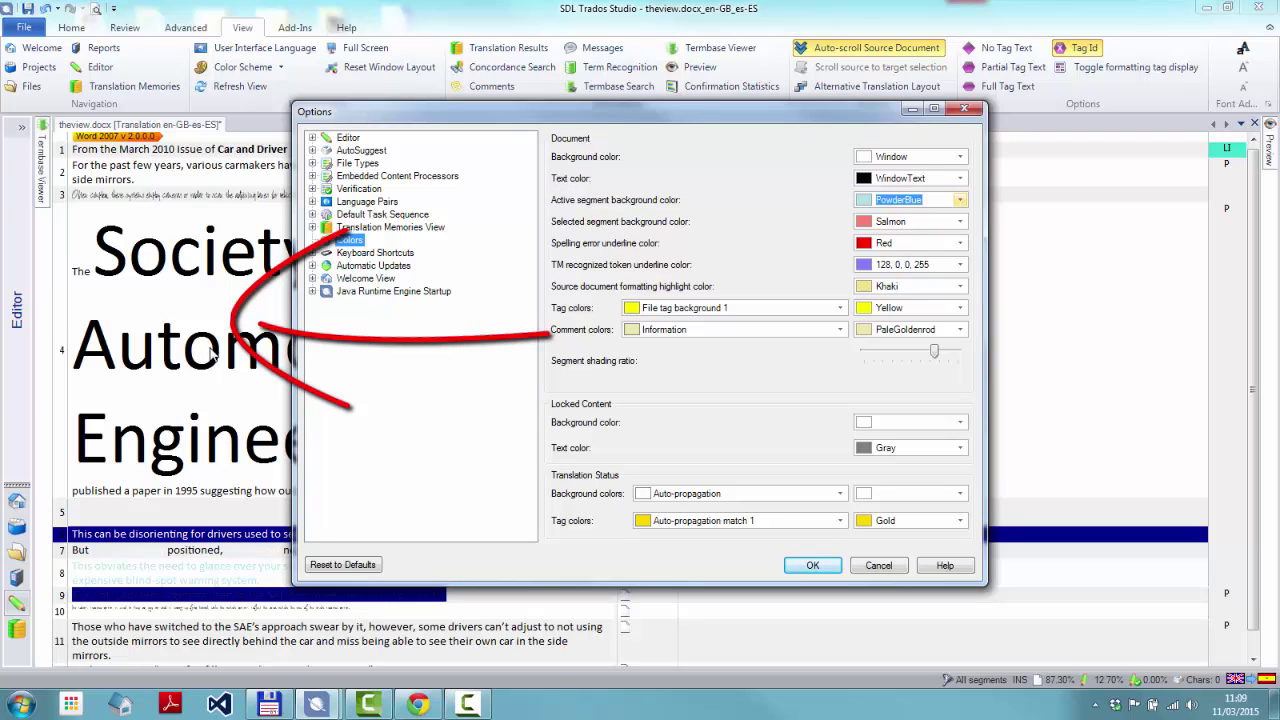
# - Set the document background to WindowText and the text colour to Window, and apply
pyautogui.click(960, 157)
pyautogui.moveTo(960, 280); pyautogui.dragTo(960, 290)
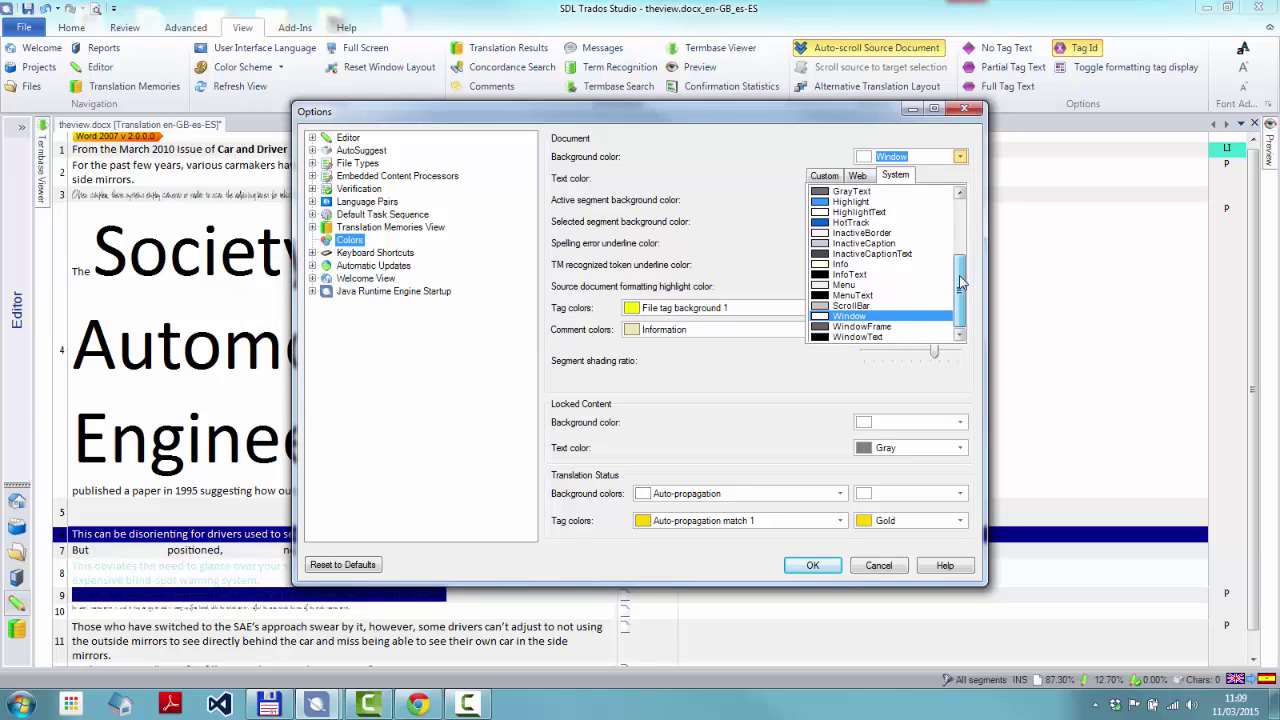
pyautogui.click(893, 337)
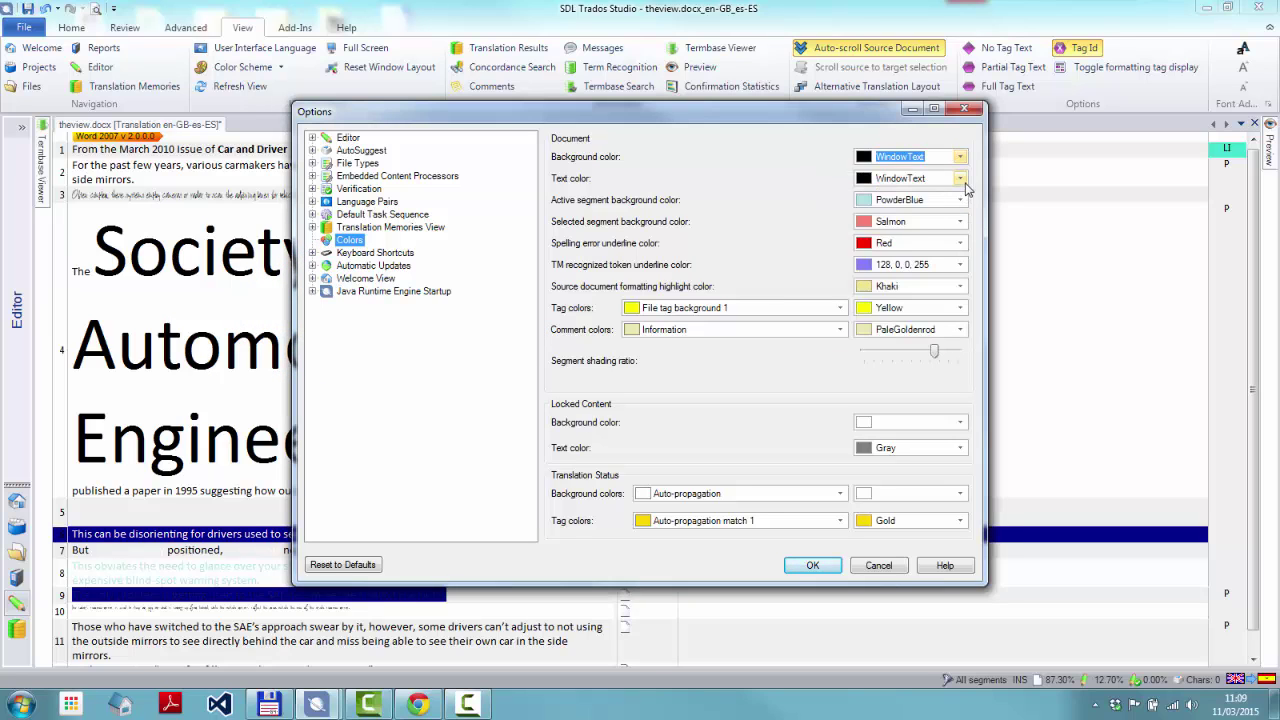
pyautogui.click(960, 178)
pyautogui.click(866, 337)
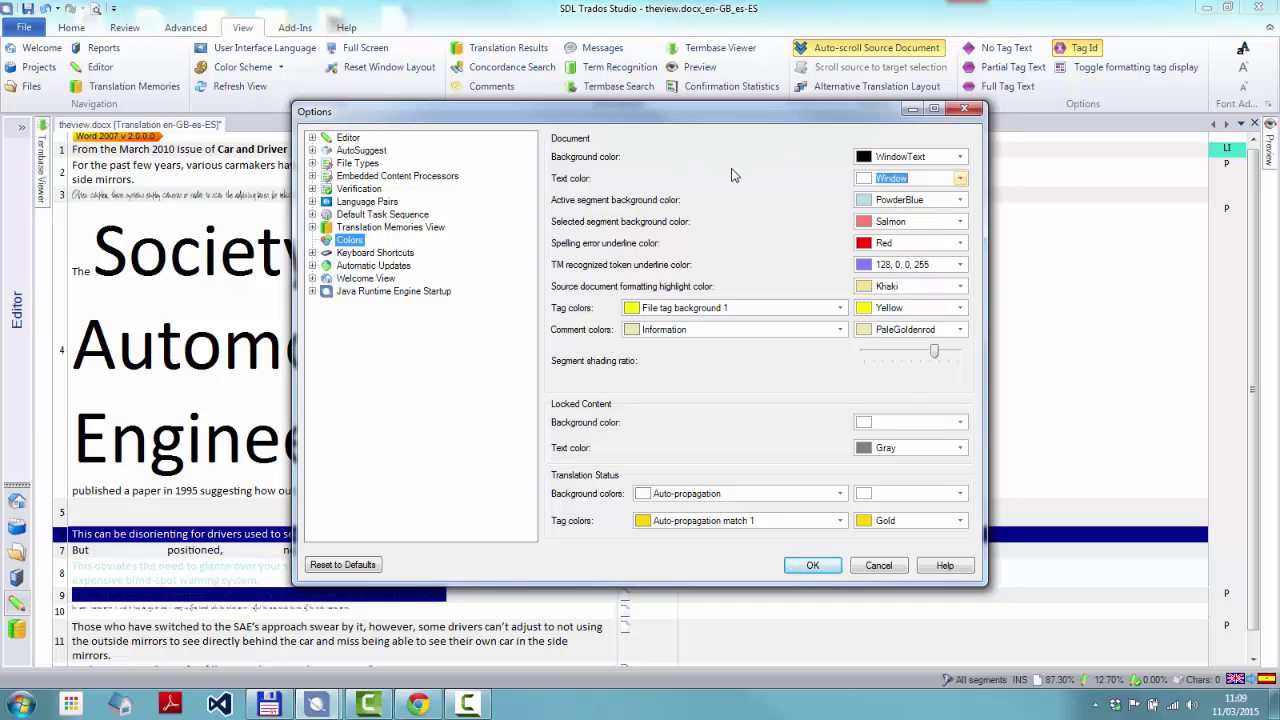
pyautogui.click(812, 565)
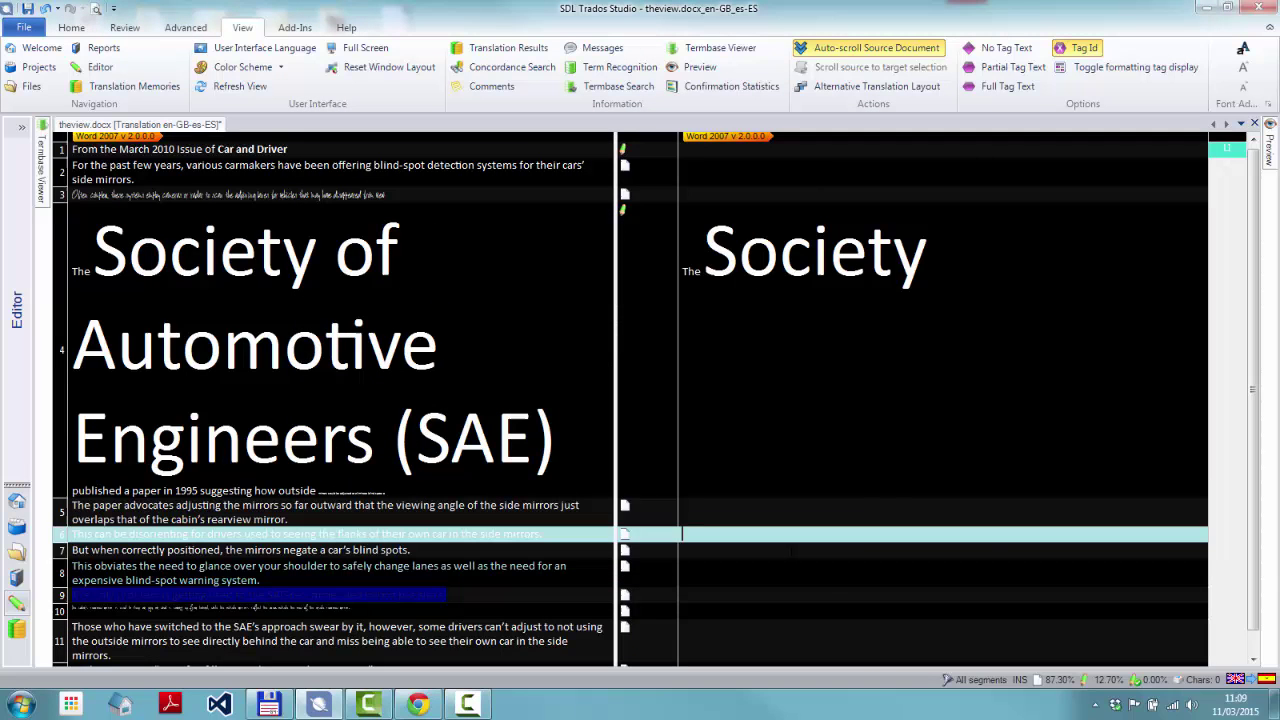
# - Set the Editor formatting display style to 'Show all tags but do not show formatting', then select segment 11
pyautogui.click(778, 374)
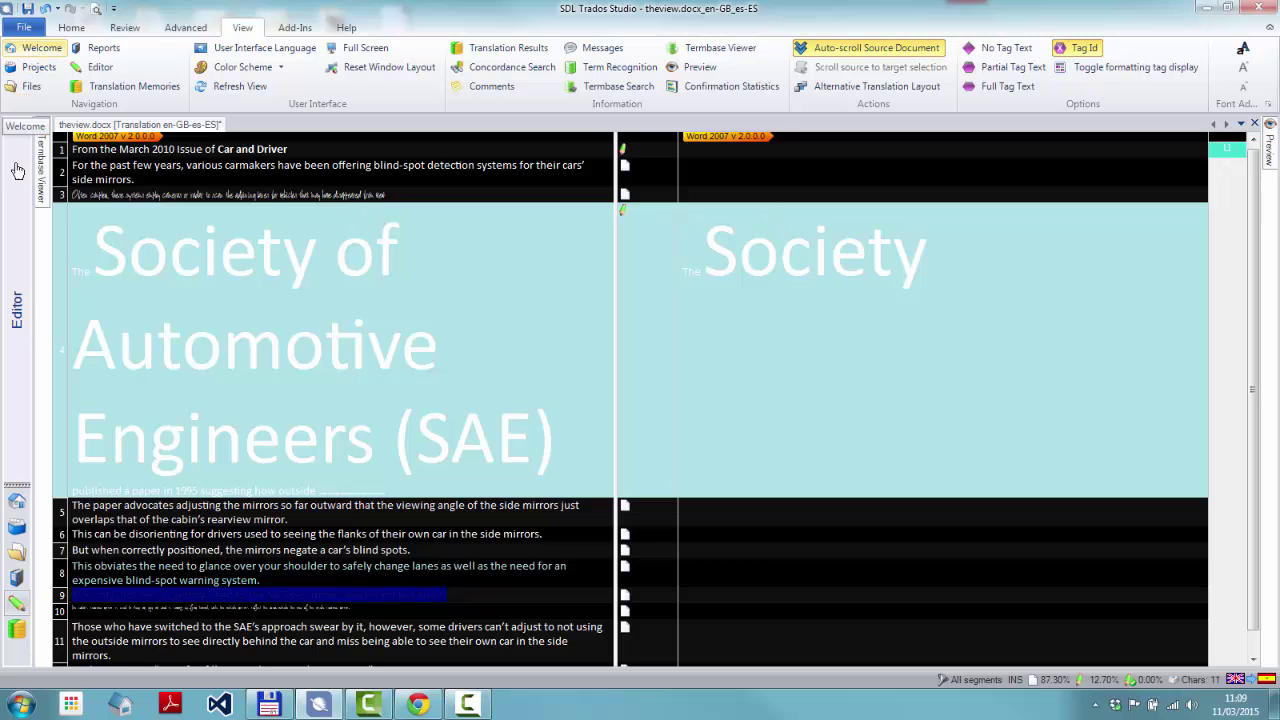
pyautogui.click(23, 27)
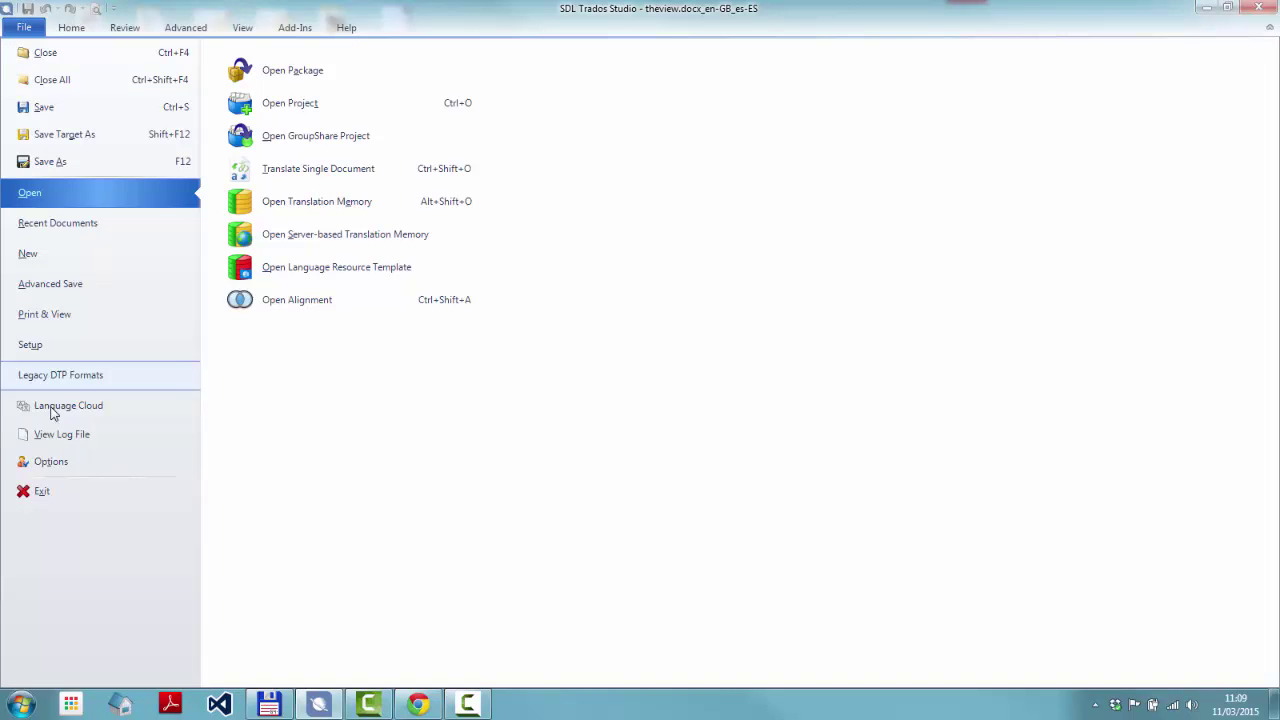
pyautogui.click(50, 462)
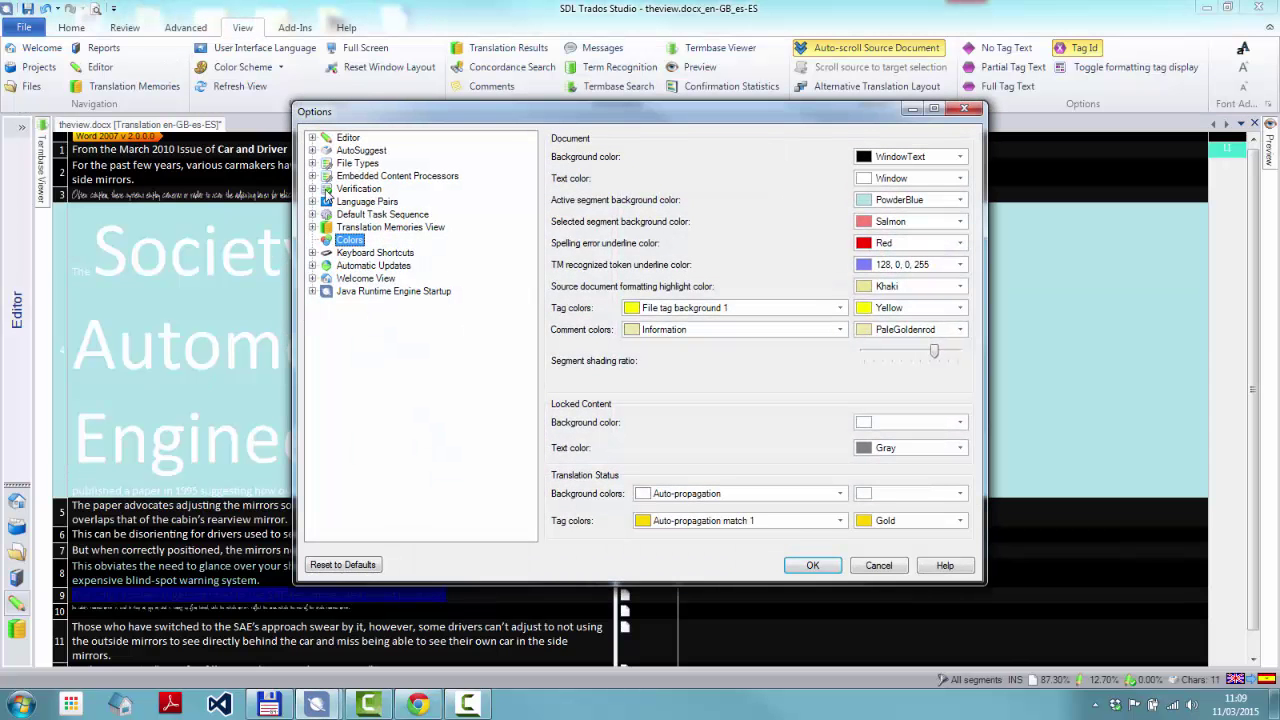
pyautogui.click(348, 138)
pyautogui.click(695, 350)
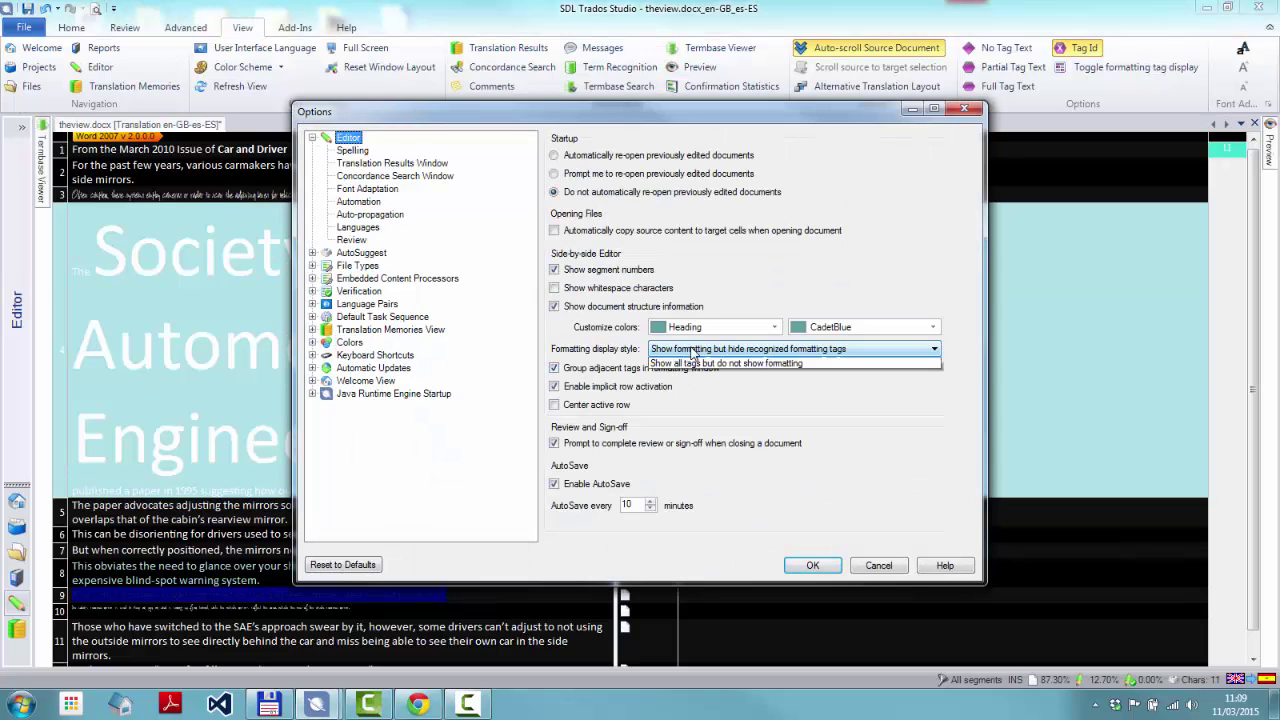
pyautogui.click(812, 565)
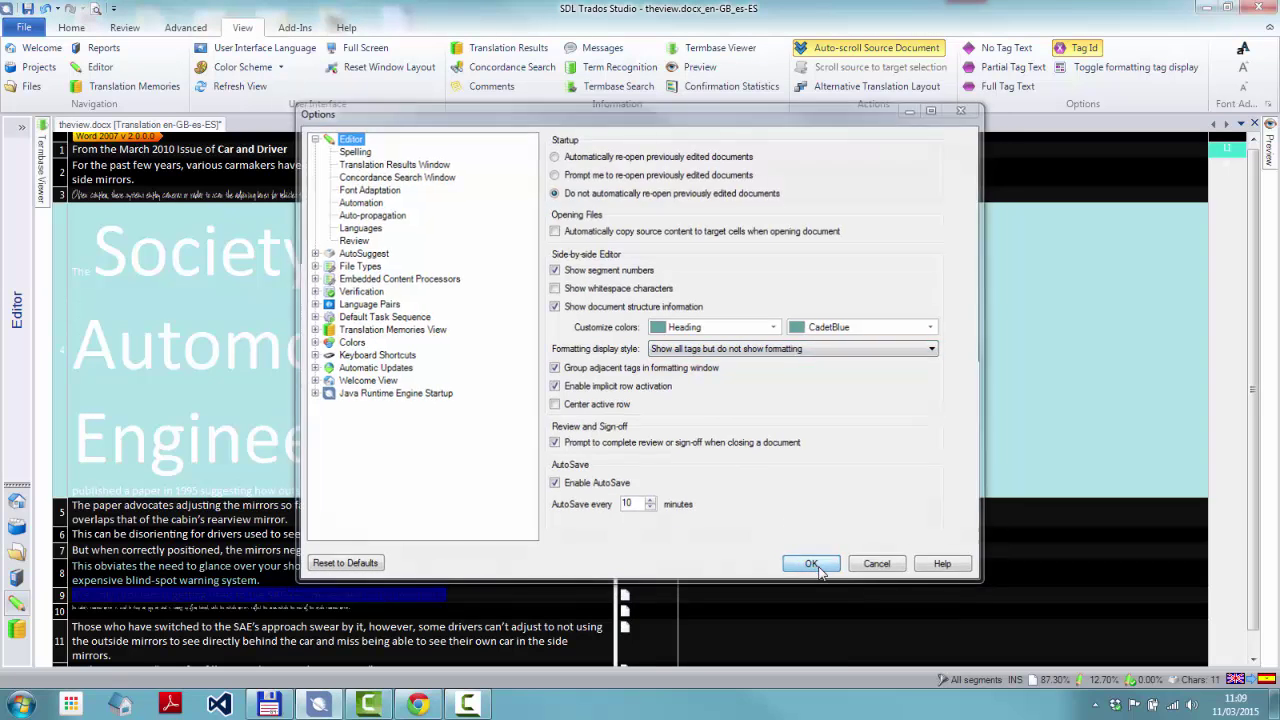
pyautogui.click(825, 404)
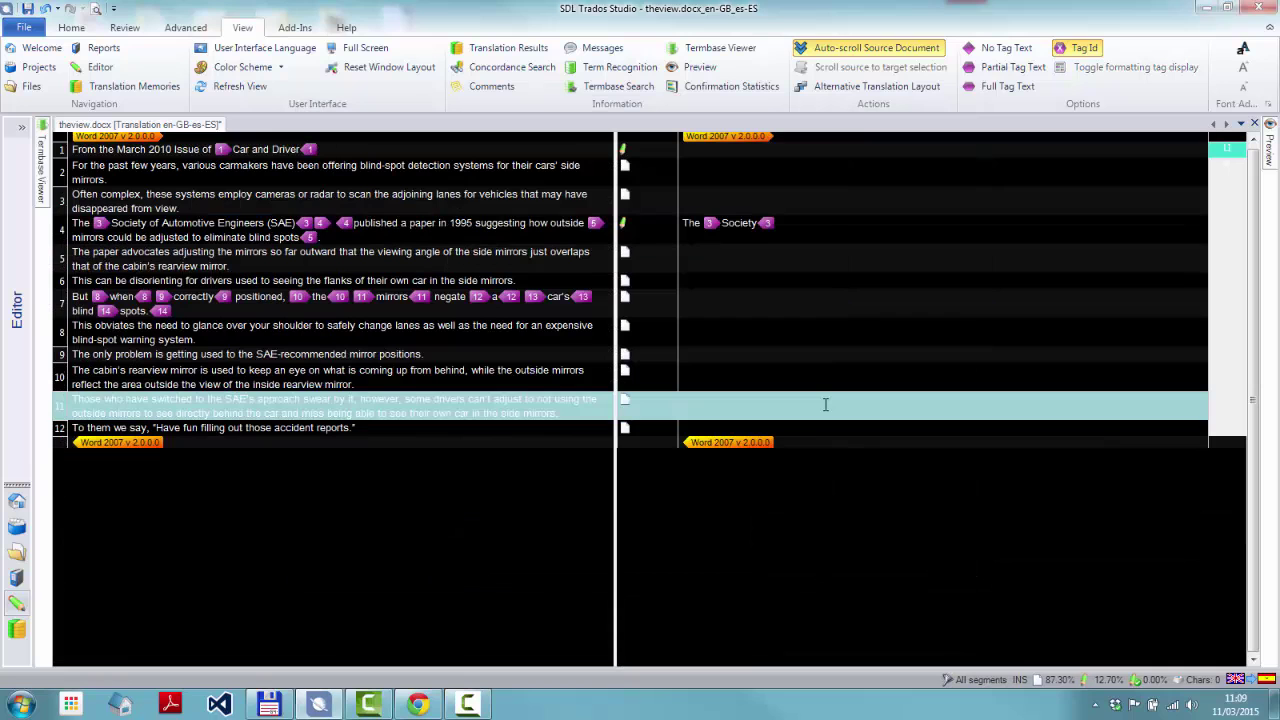
# - Enlarge the editor font four steps, then shrink it back to normal size
pyautogui.click(1243, 48)
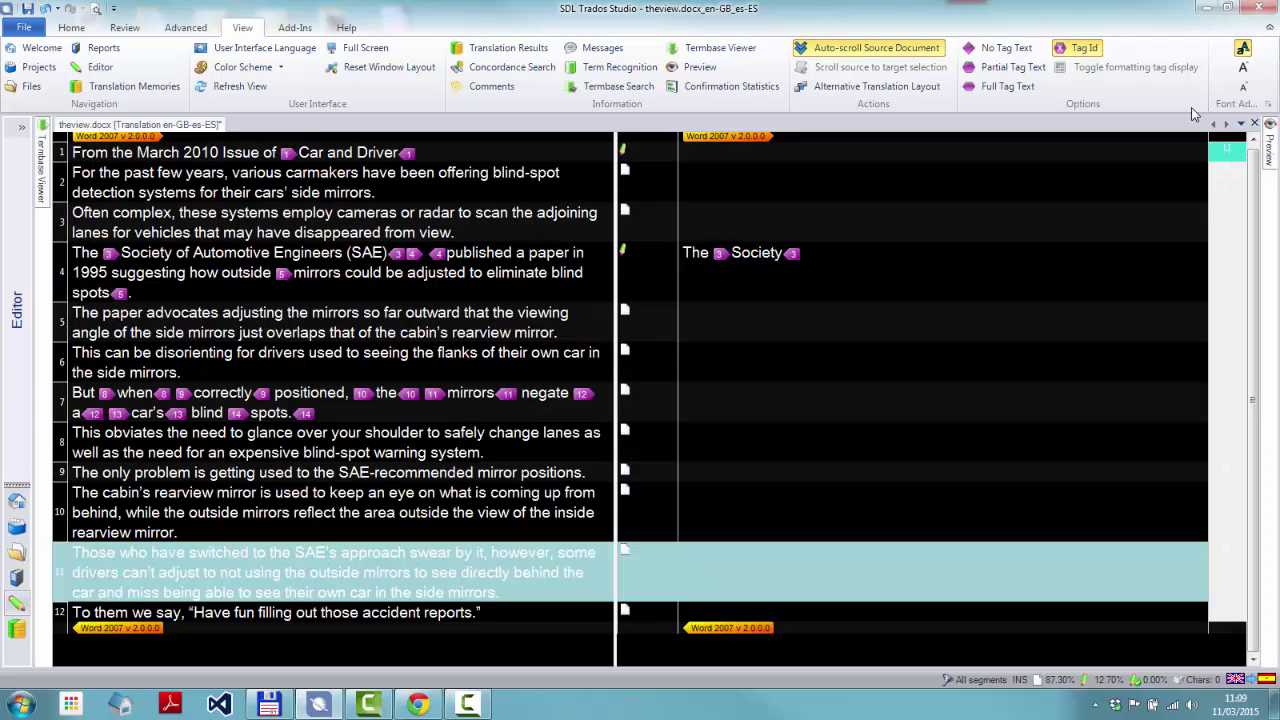
pyautogui.click(1243, 68)
pyautogui.click(1243, 68)
pyautogui.click(1243, 68)
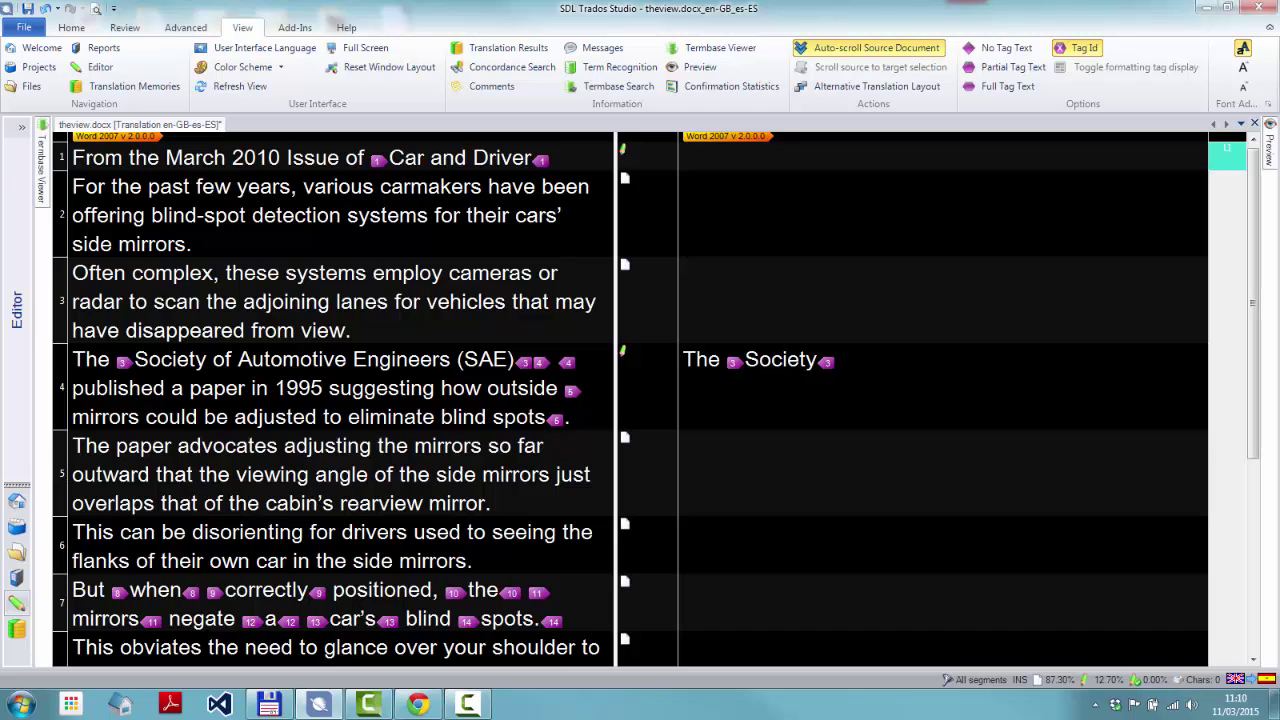
pyautogui.click(1243, 47)
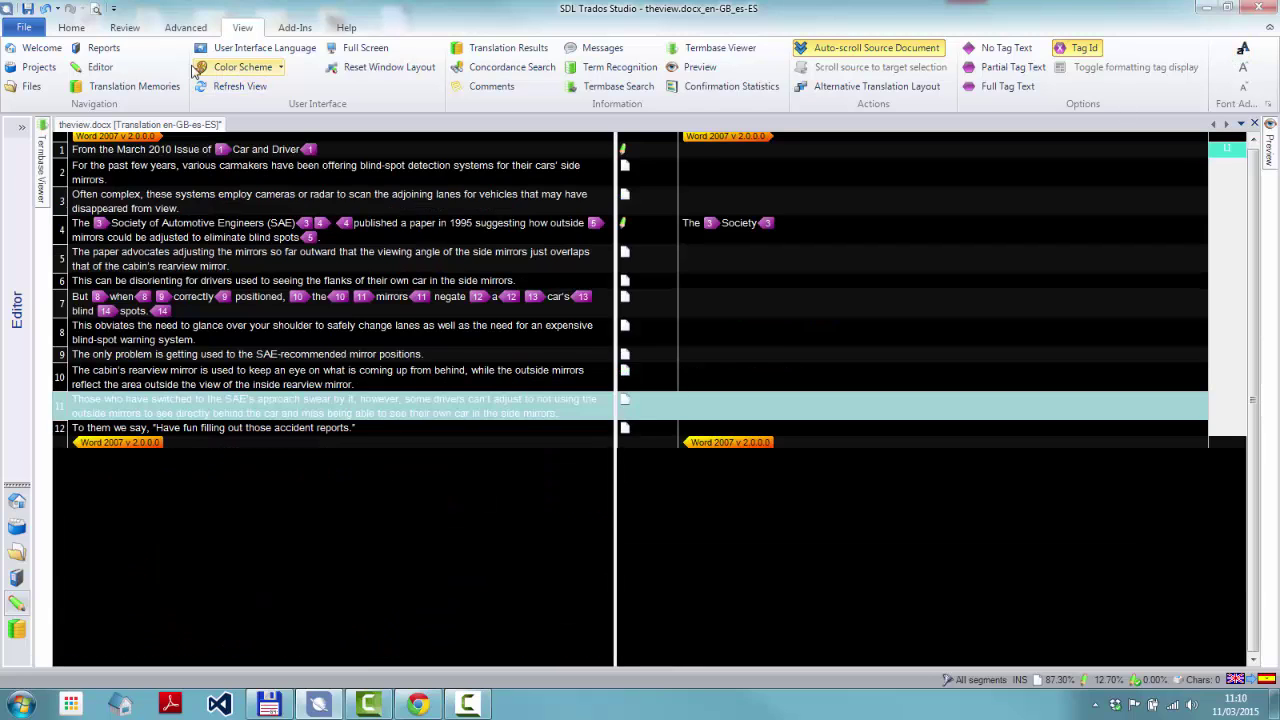
pyautogui.click(24, 27)
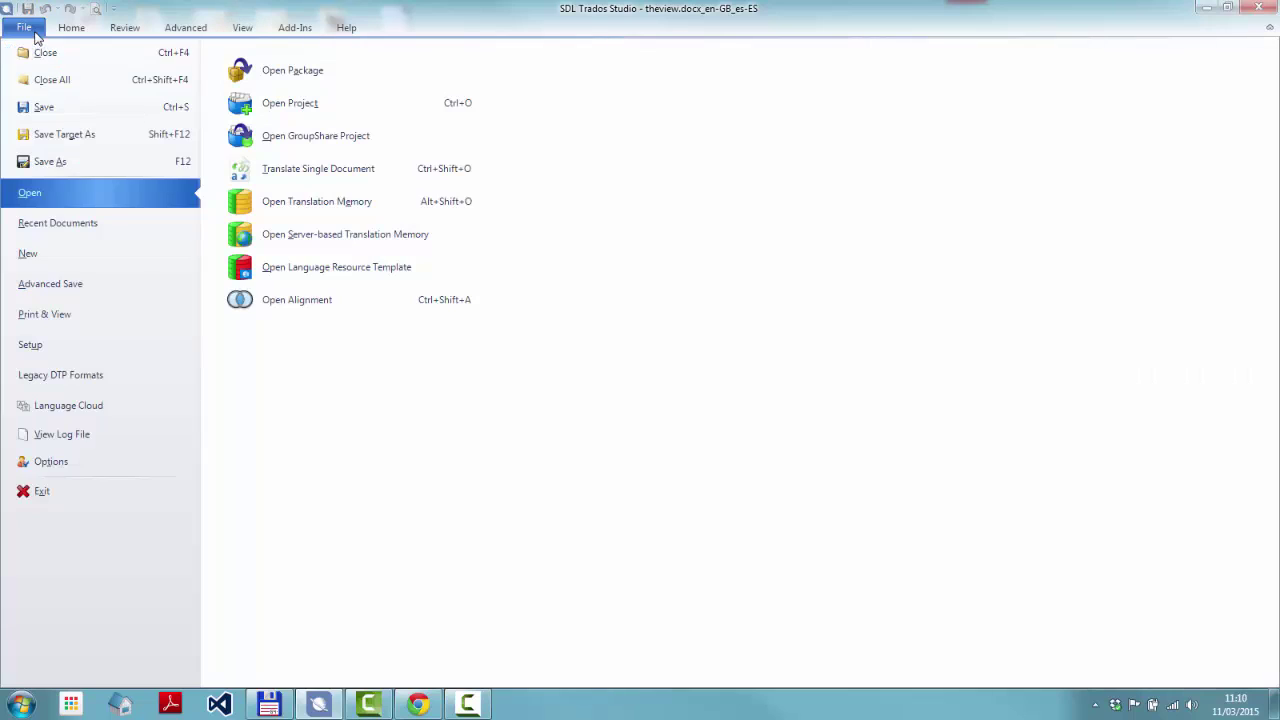
# - Restore the document background to Window and the text colour to WindowText
pyautogui.click(71, 468)
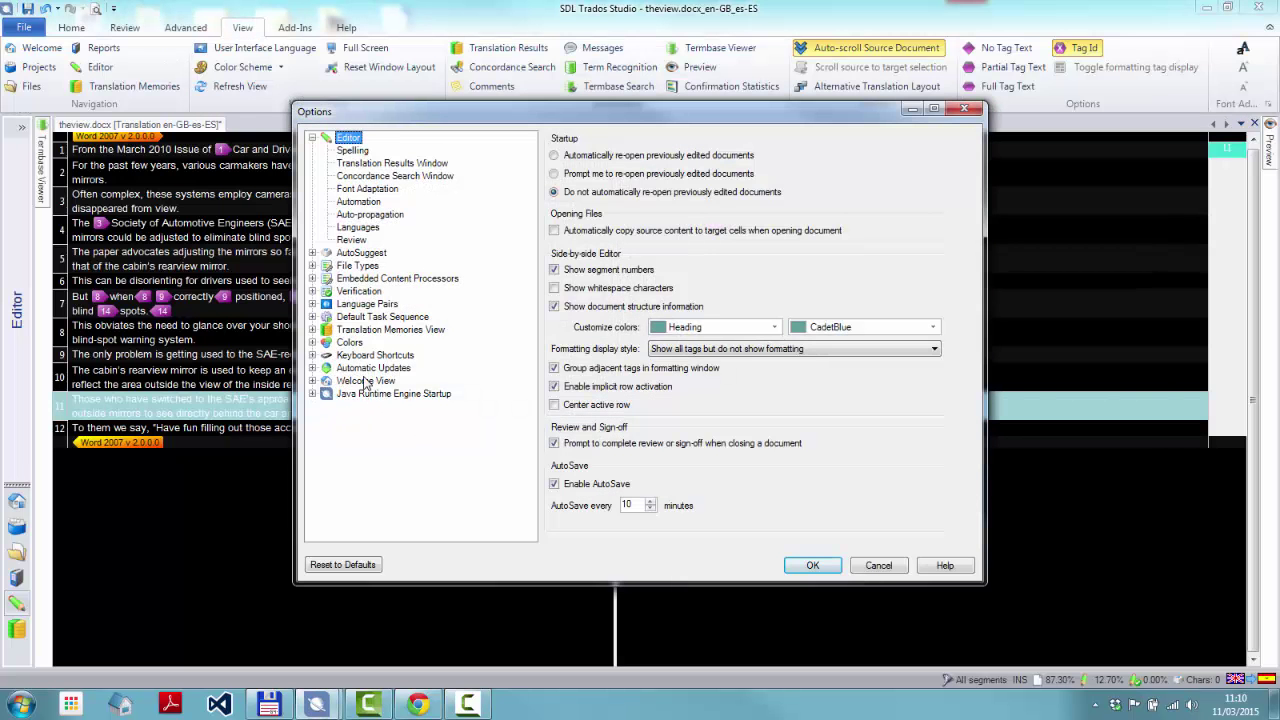
pyautogui.click(352, 344)
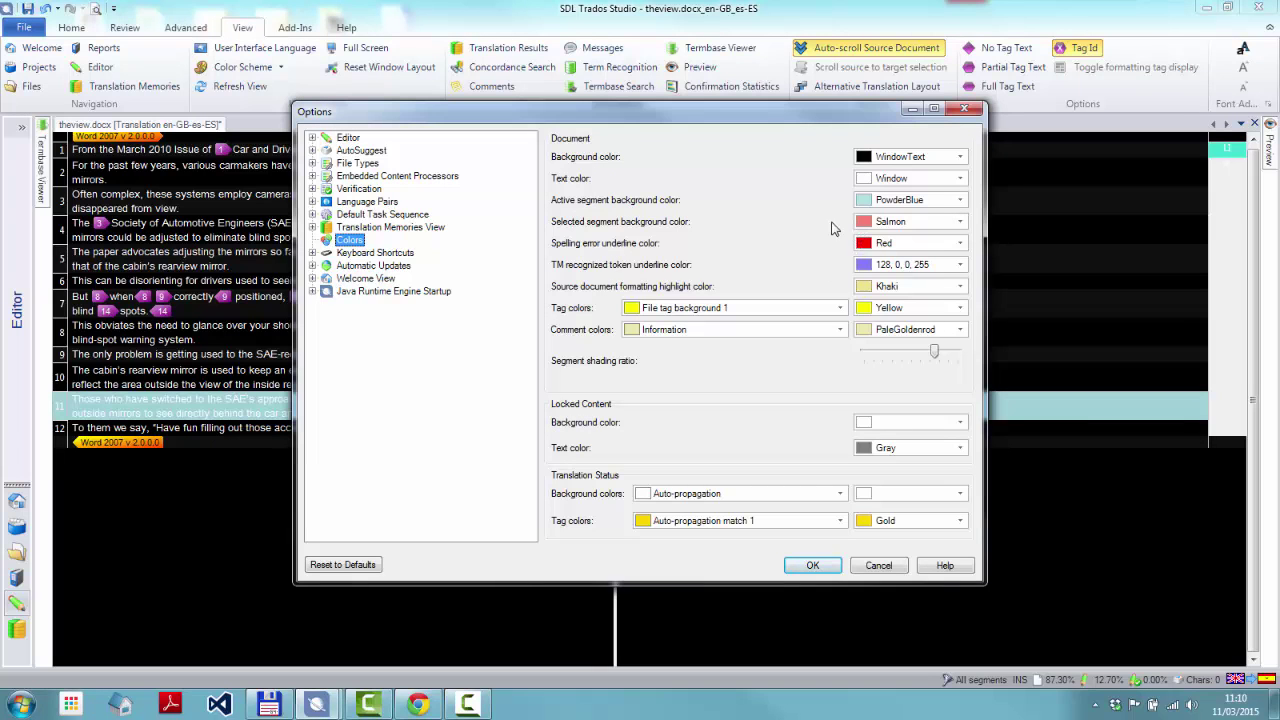
pyautogui.click(960, 156)
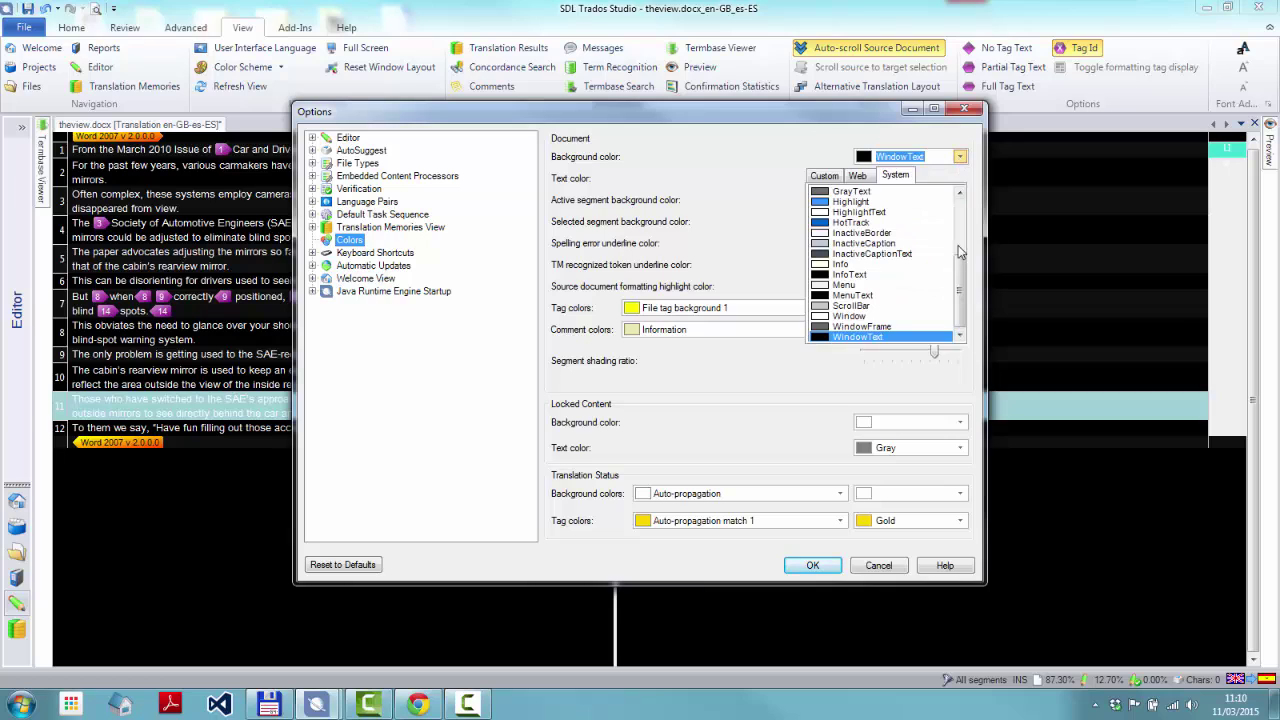
pyautogui.click(873, 317)
pyautogui.click(960, 178)
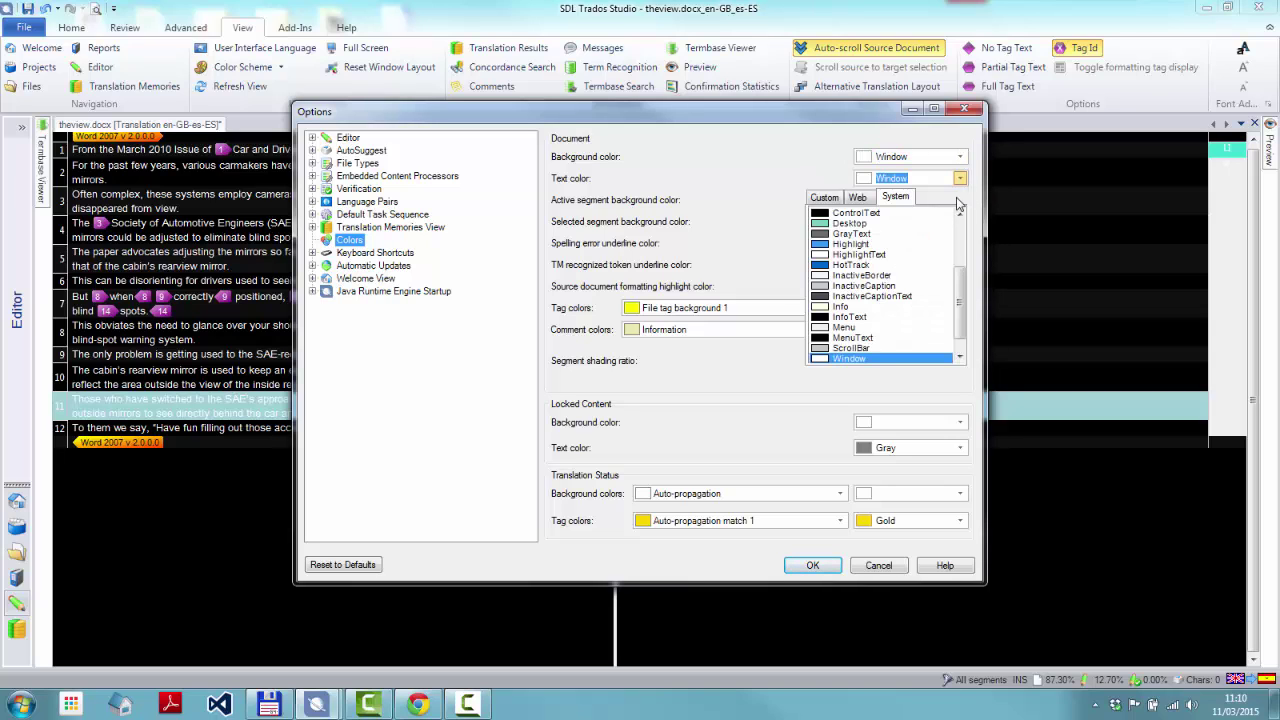
pyautogui.scroll(-1, 963, 325)
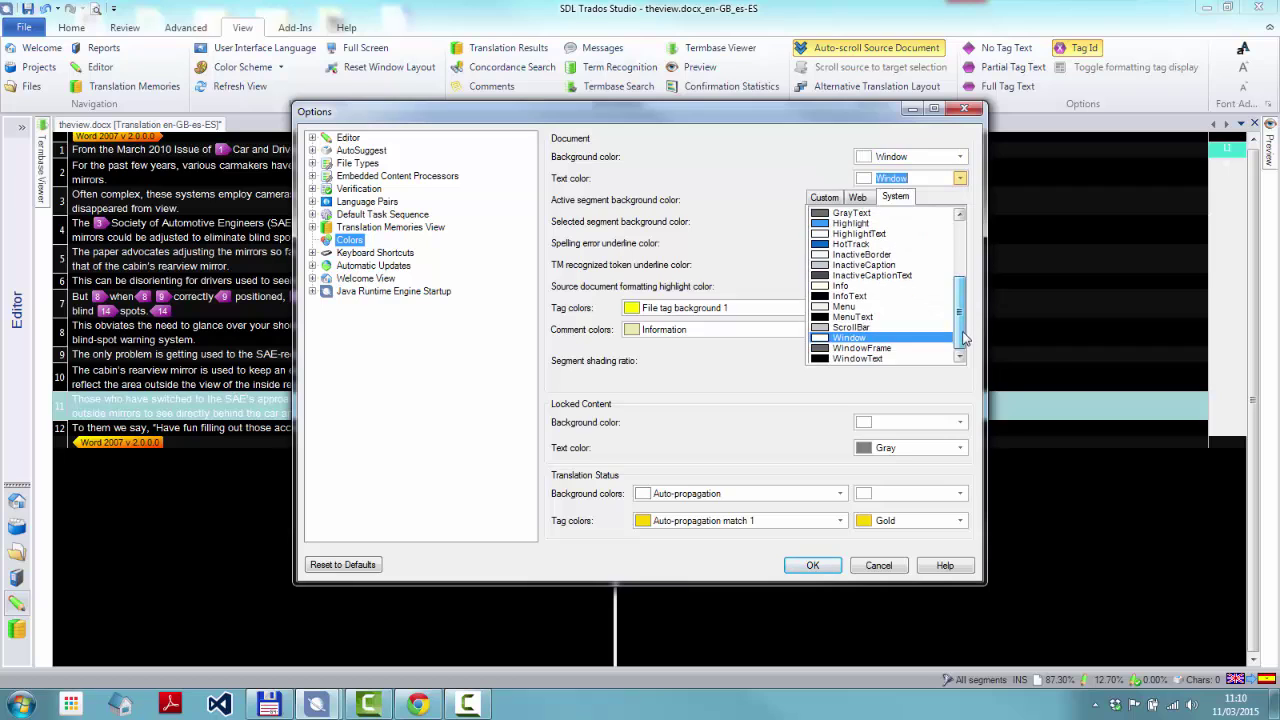
pyautogui.click(879, 359)
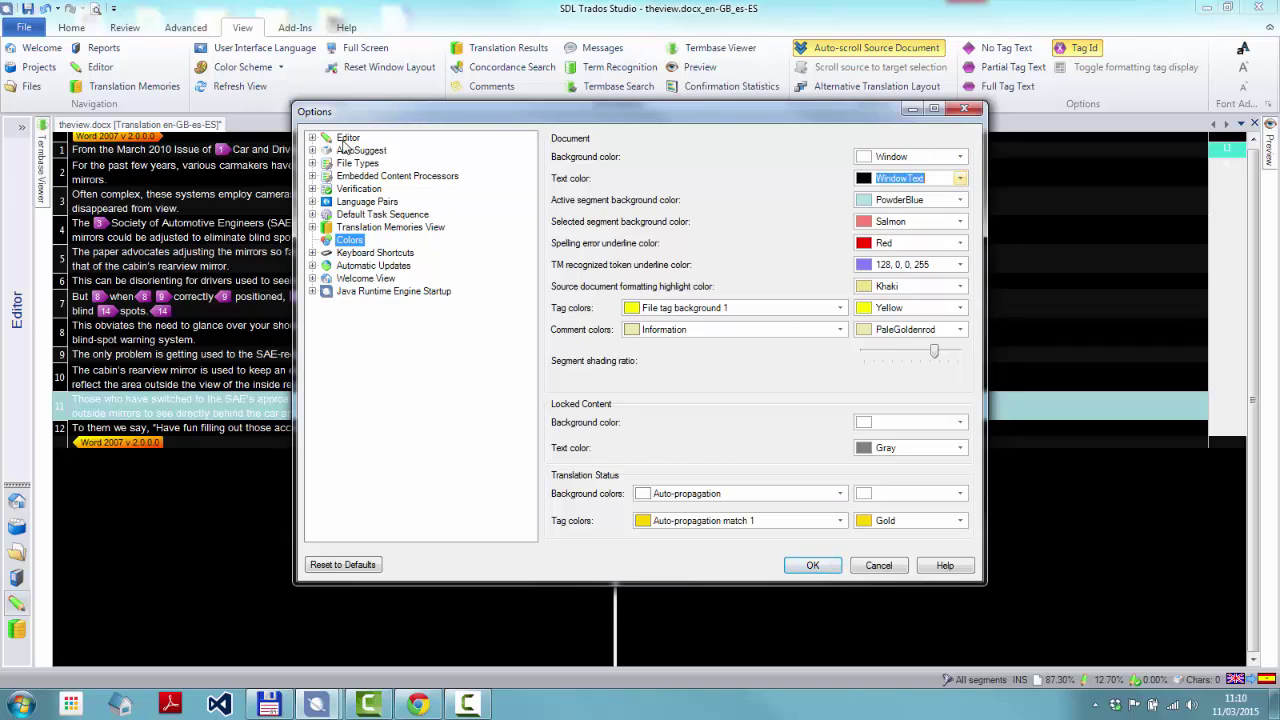
# - Set the Editor formatting display style to 'Show formatting but hide recognized formatting tags' and apply
pyautogui.click(345, 141)
pyautogui.click(800, 349)
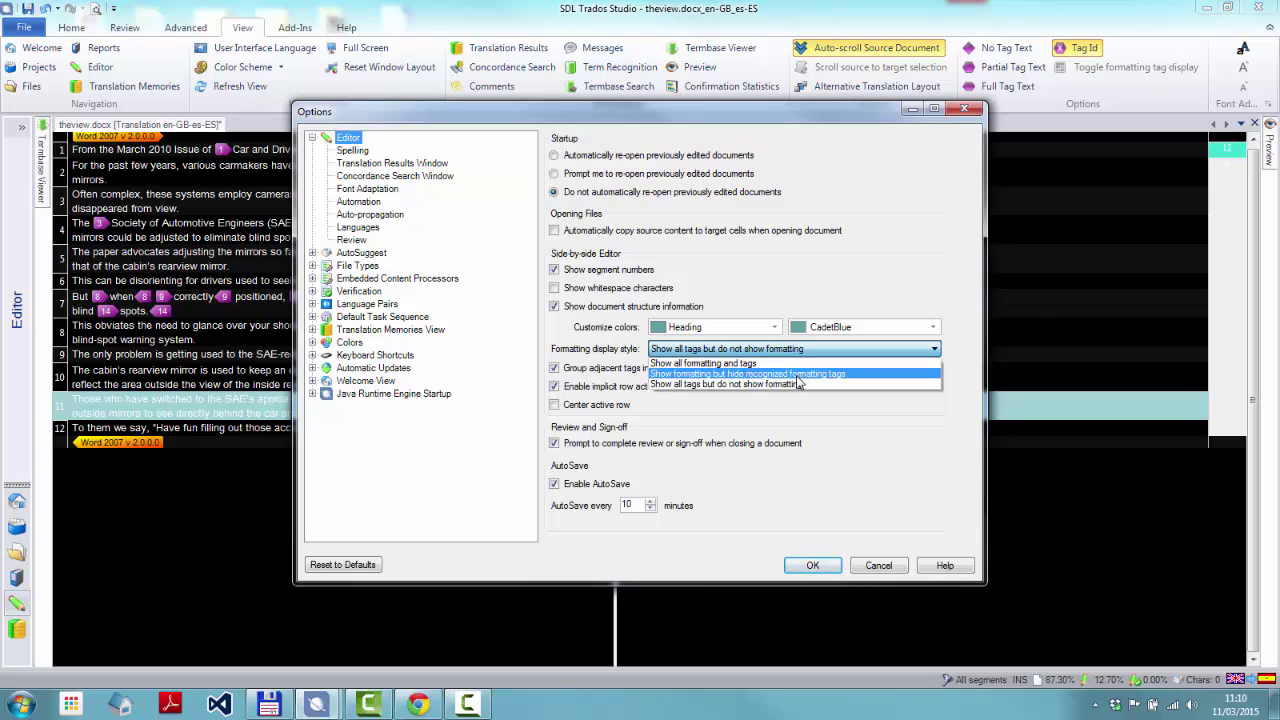
pyautogui.click(798, 375)
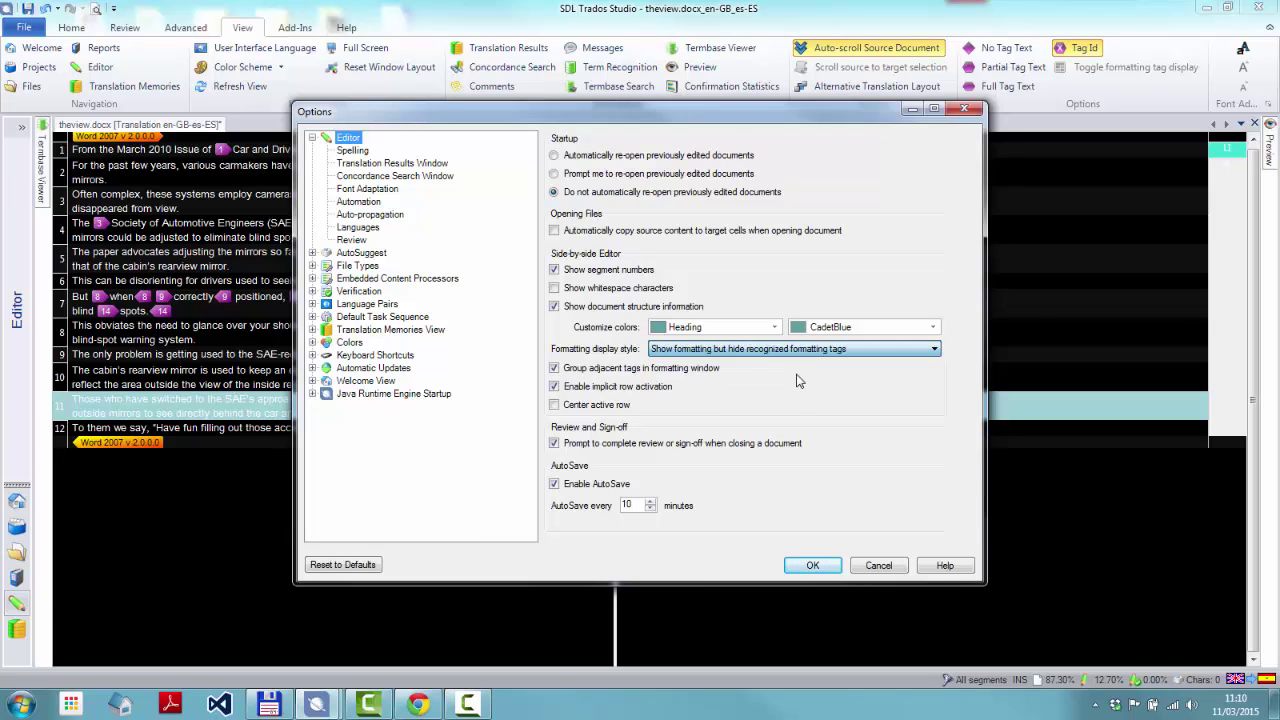
pyautogui.click(813, 566)
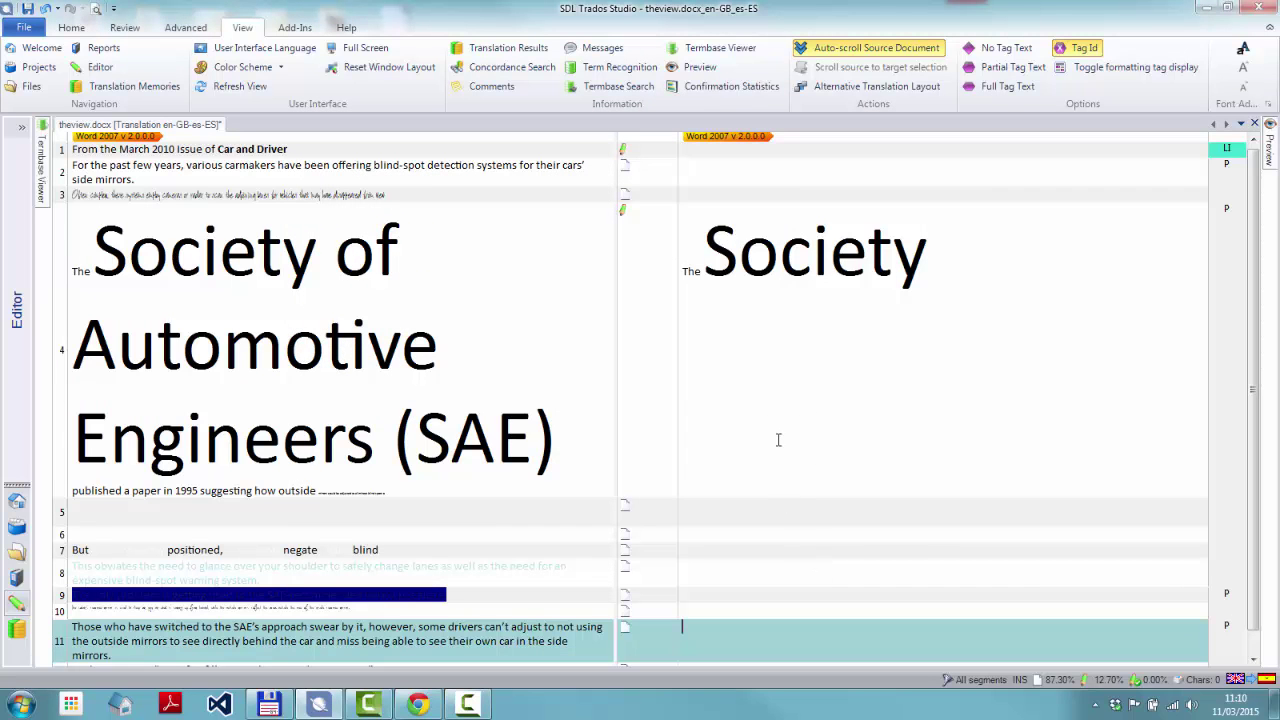